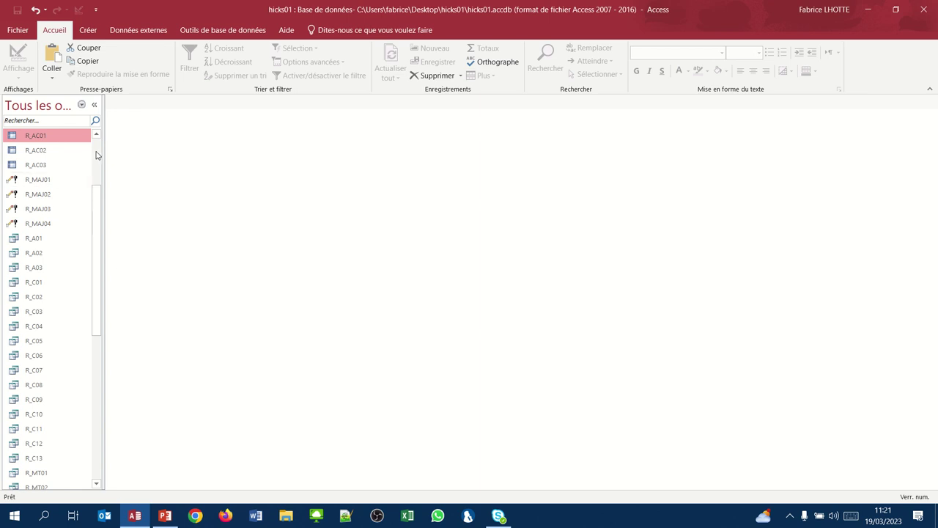
Open the T_VILLE table and examine its duplicate ALLOS and BAYONS records.
scroll(96, 154, "up", 3)
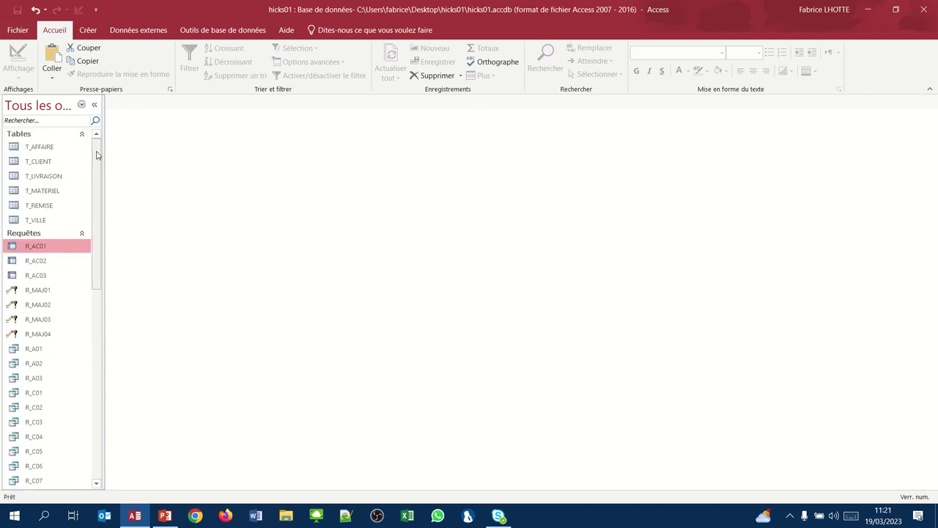
double_click(43, 218)
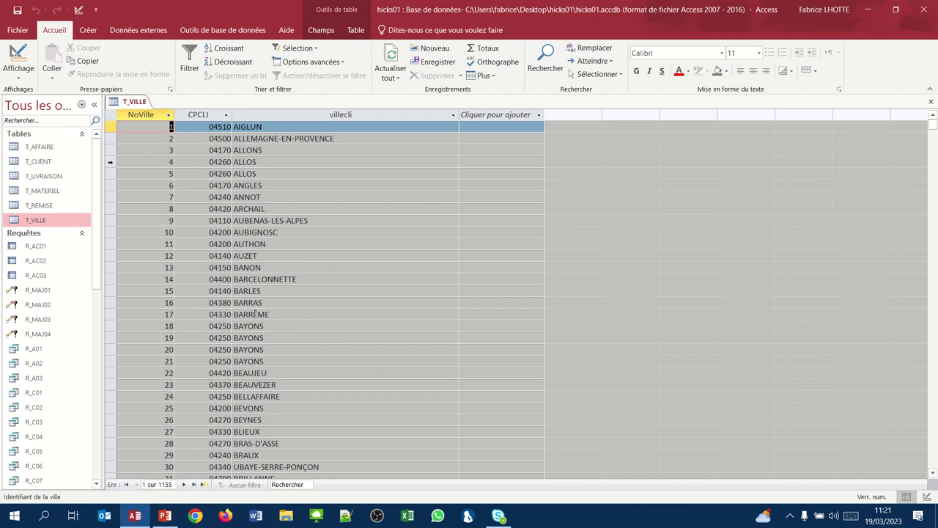
left_click(110, 161)
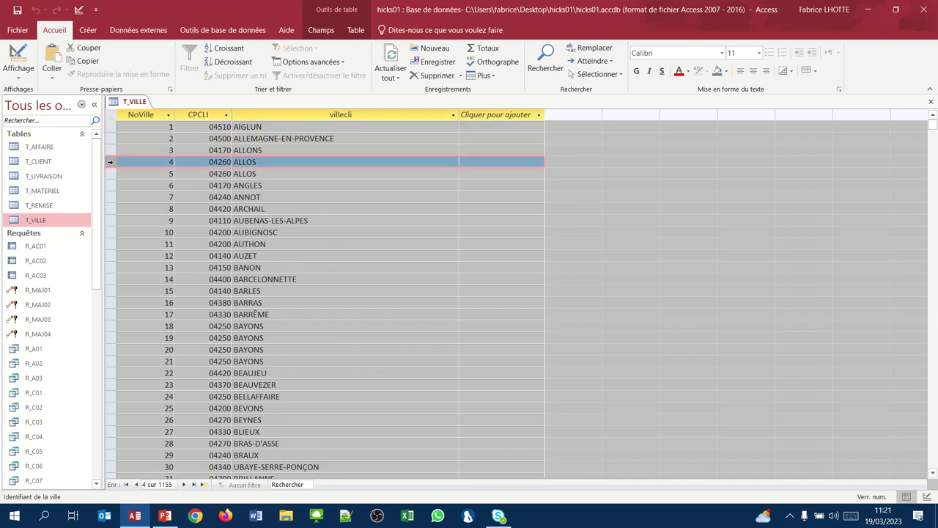
left_click(110, 173)
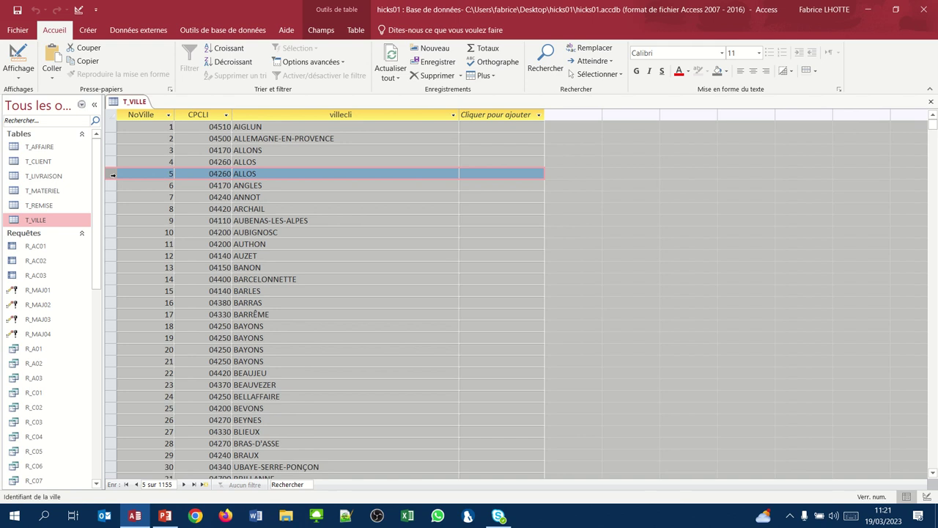
right_click(112, 175)
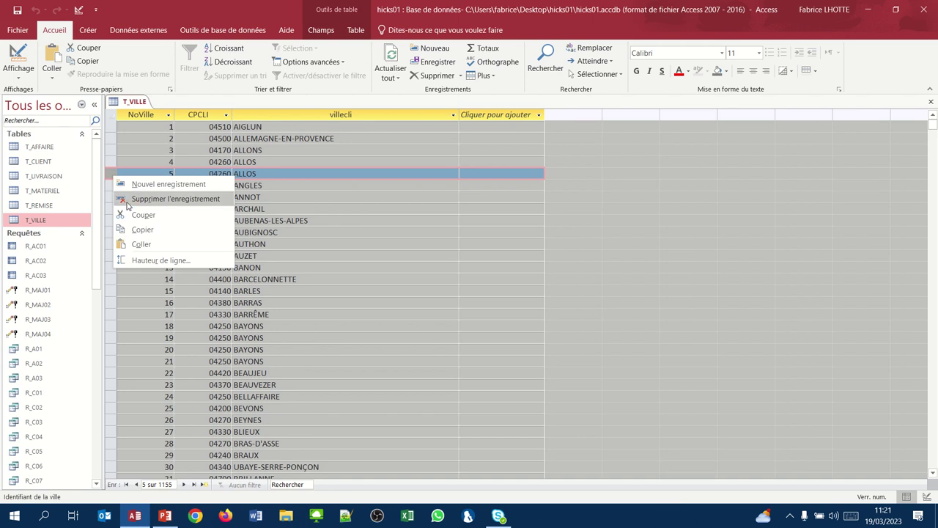
left_click(301, 173)
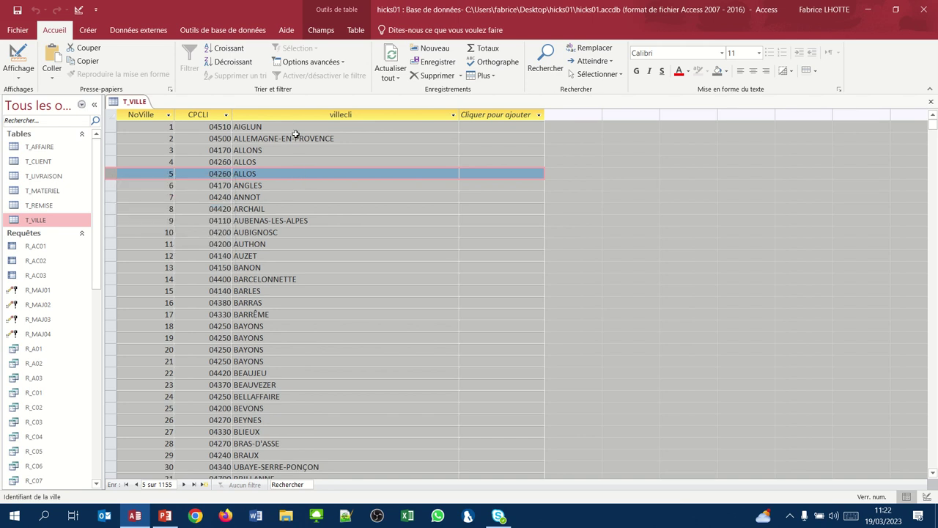
left_click(305, 368)
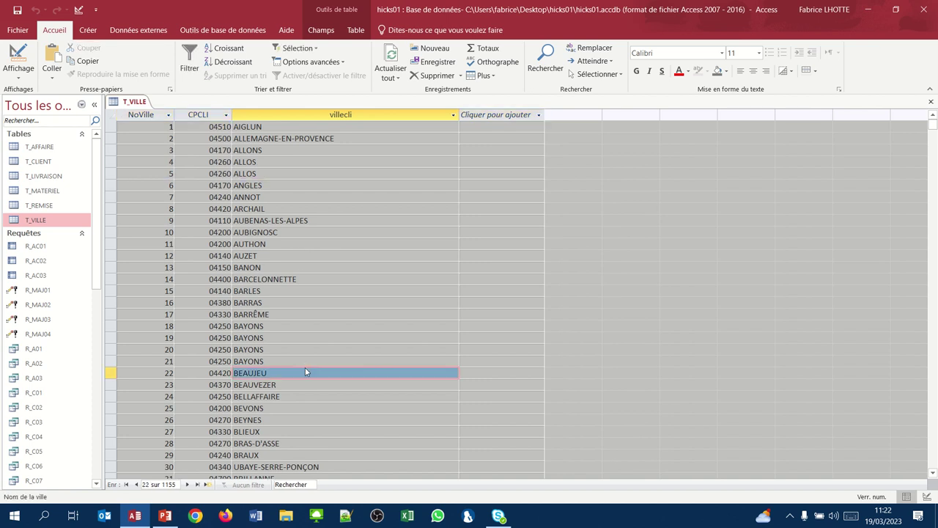
Create a new query in design view based on T_VILLE and add the NoVille field.
left_click(88, 31)
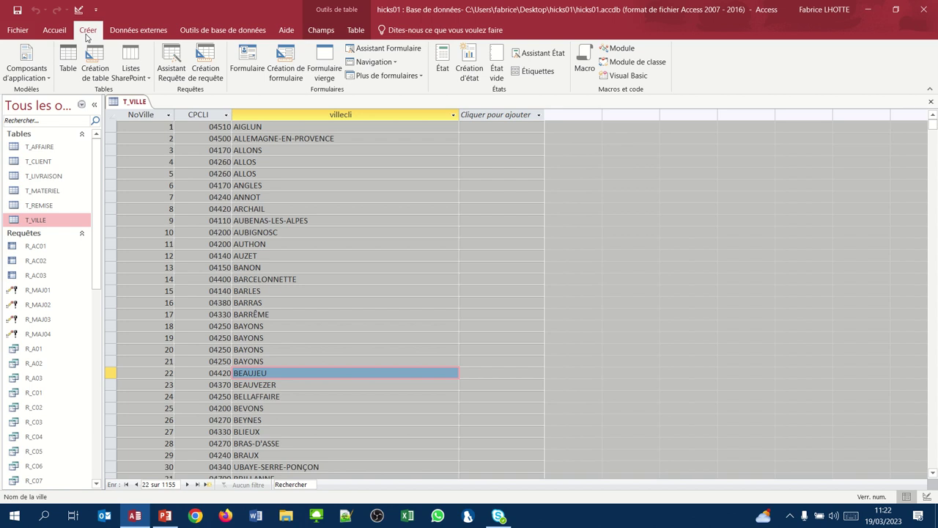
left_click(199, 64)
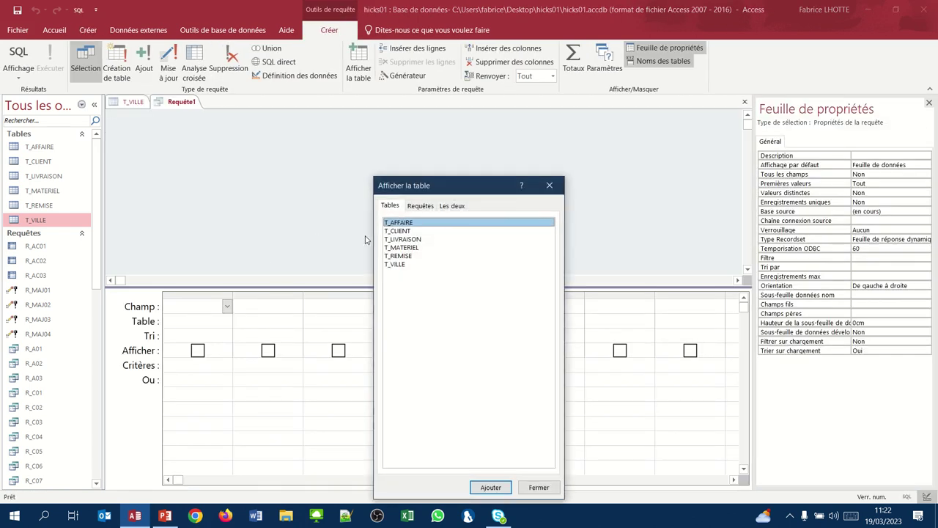
left_click(400, 265)
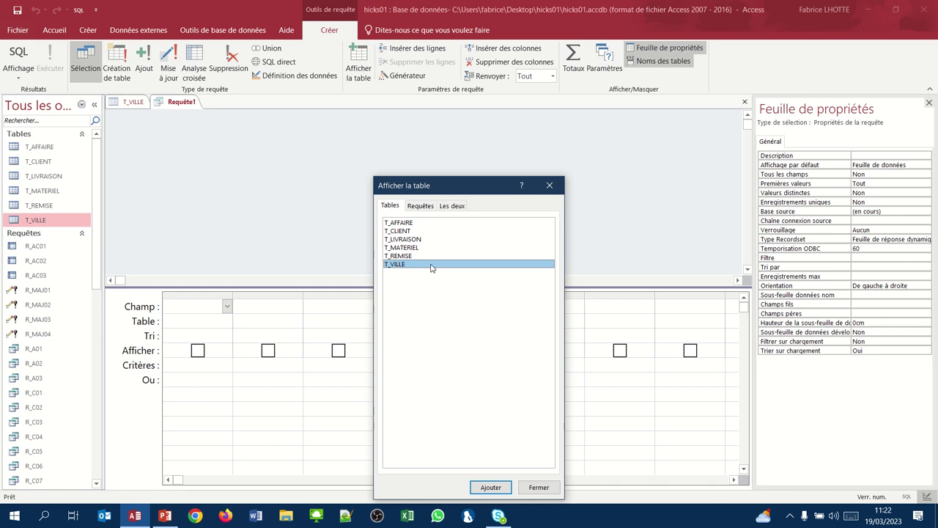
left_click(481, 487)
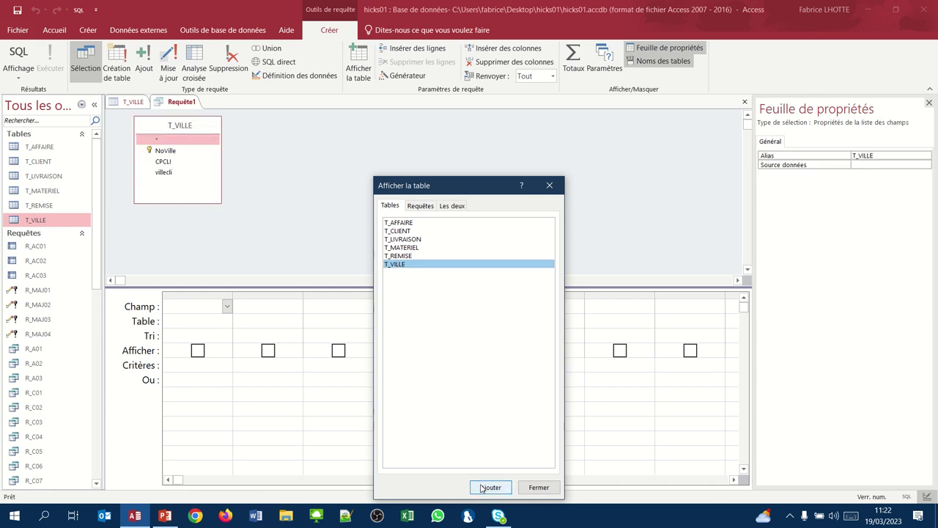
left_click(538, 487)
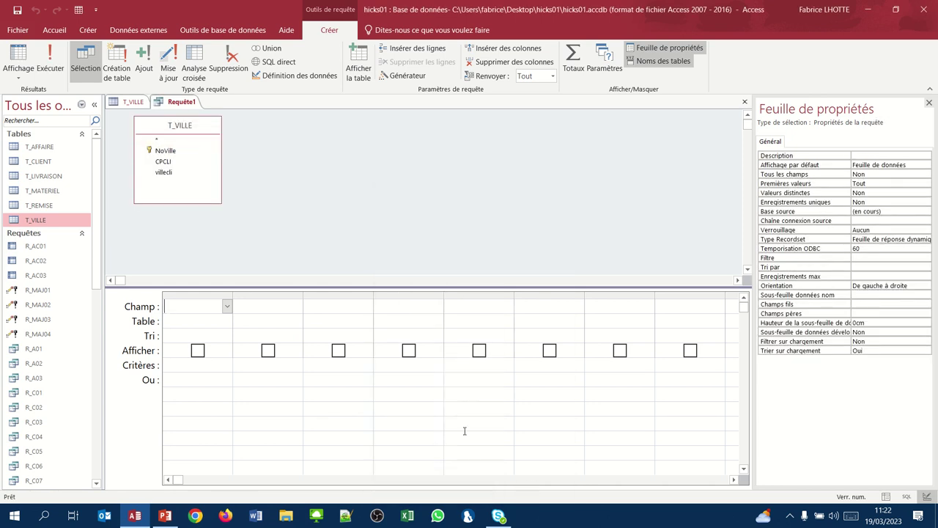
double_click(165, 150)
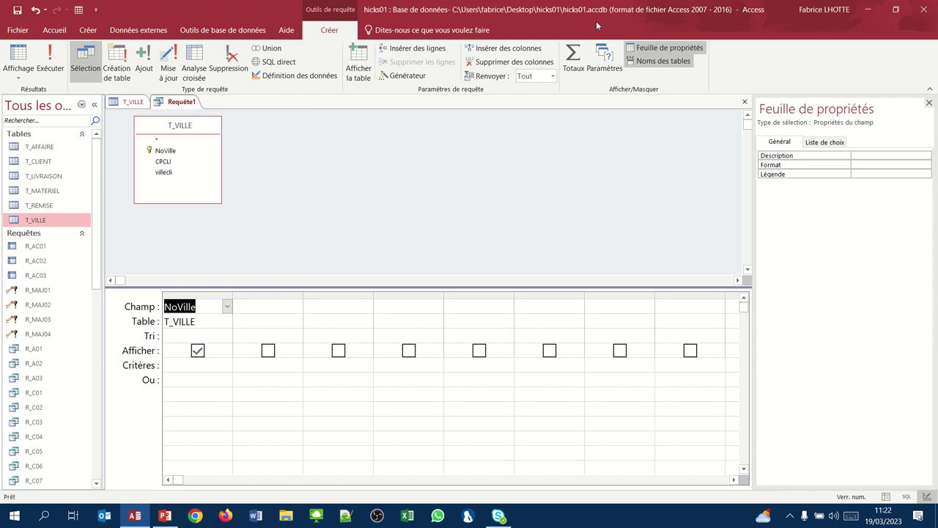
Turn on totals, set the NoVille operation to Compte, and display the query result.
left_click(573, 57)
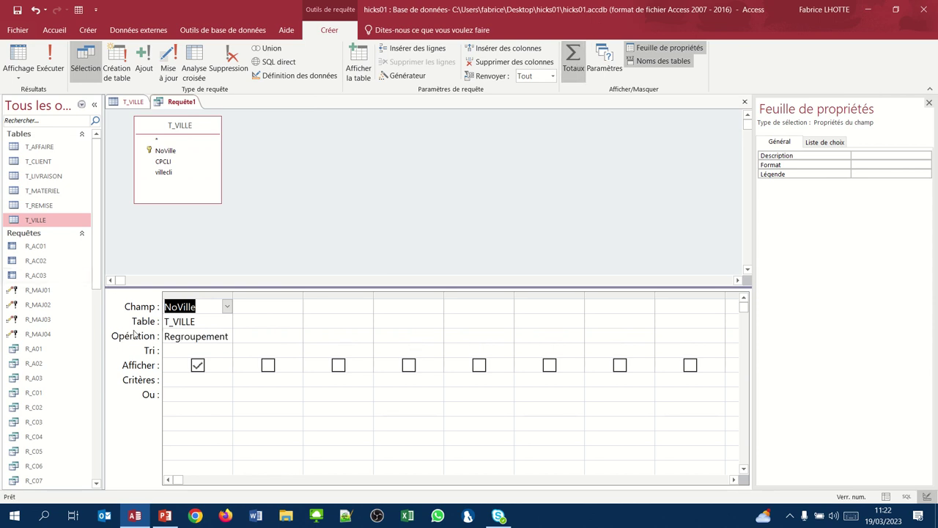
left_click(182, 337)
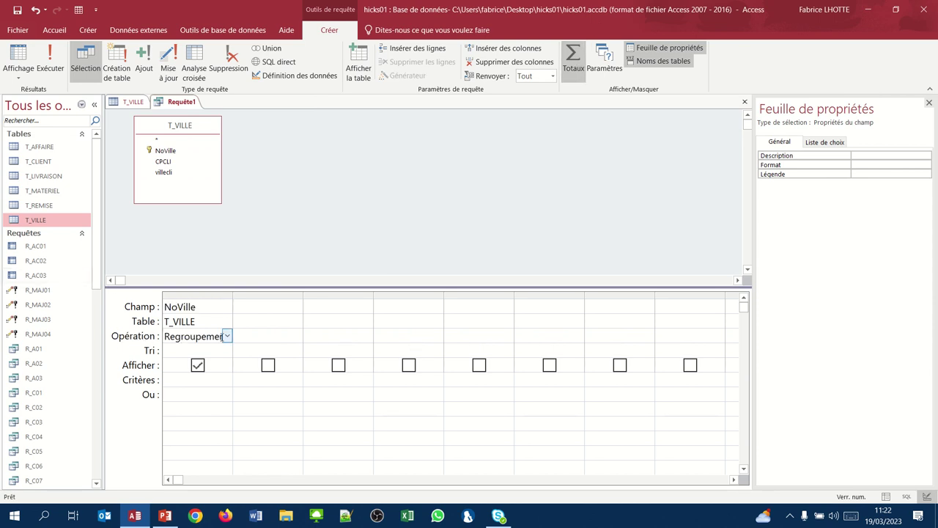
left_click(227, 336)
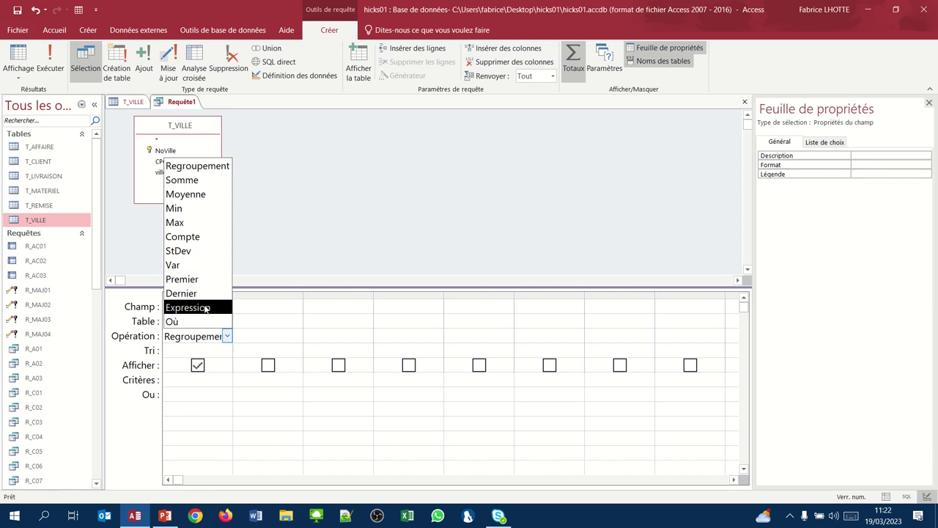
left_click(196, 238)
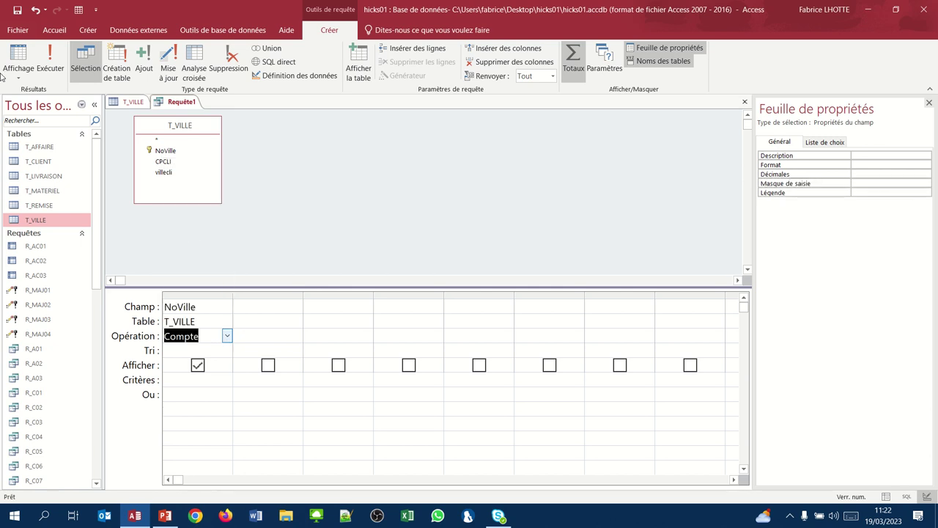
left_click(14, 53)
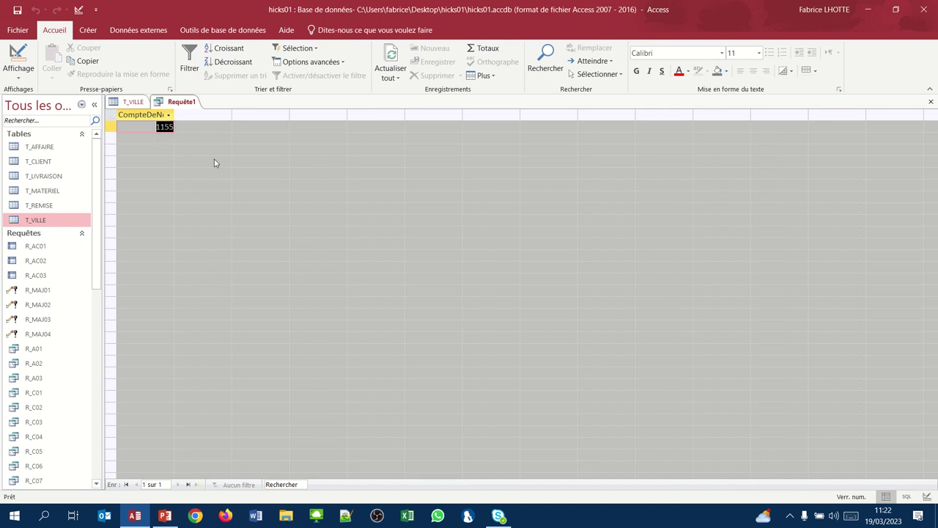
Close the count query and save it as R_CT1.
mouse_move(436, 4)
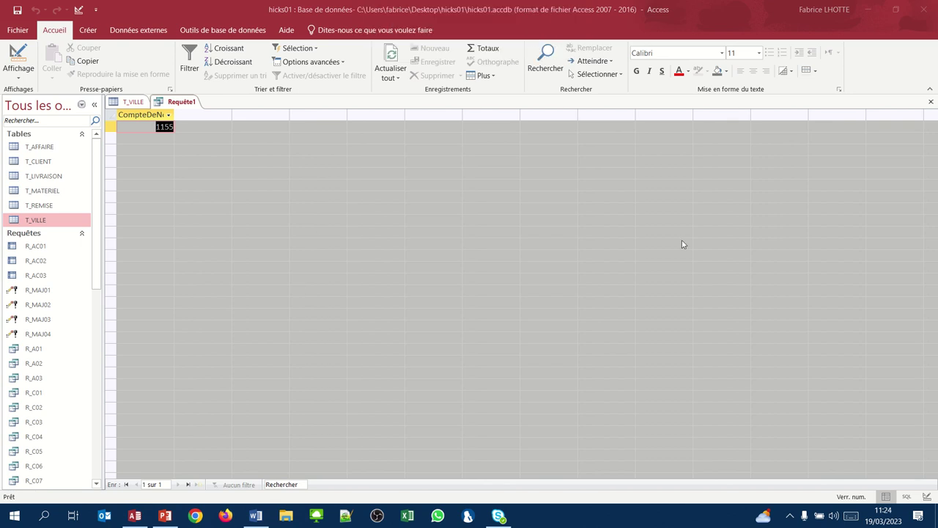
left_click(930, 101)
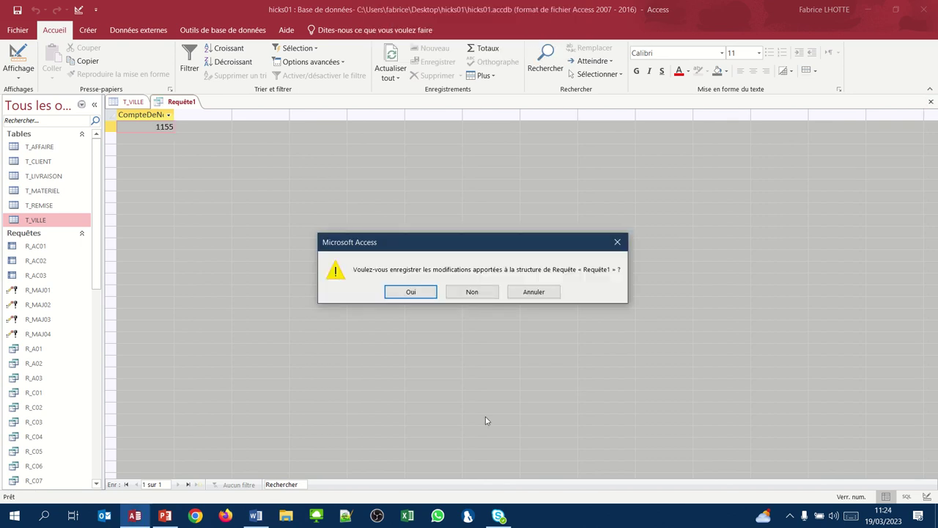
left_click(410, 295)
type("R")
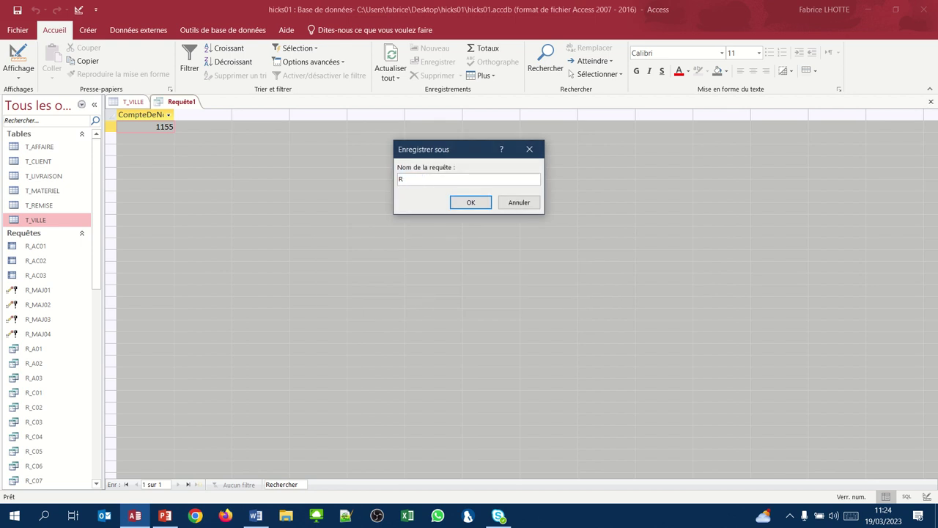
type("_CT1")
key("Return")
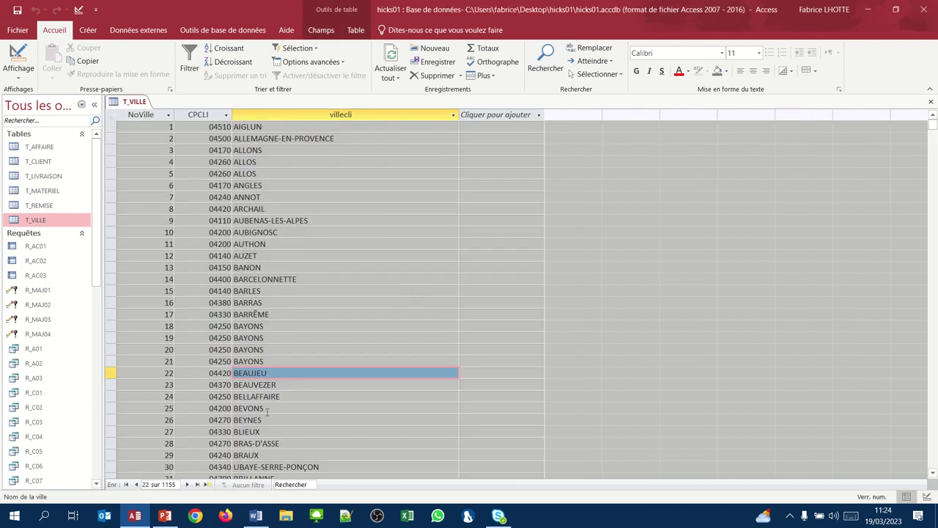
Reopen the saved R_CT1 query to check its count, and return to the T_VILLE table.
scroll(63, 399, "down", 1)
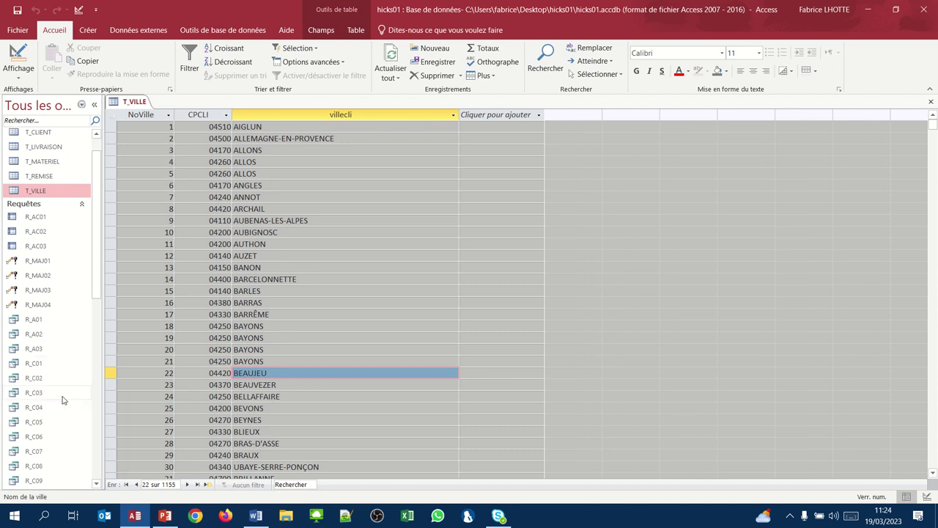
scroll(62, 399, "down", 1)
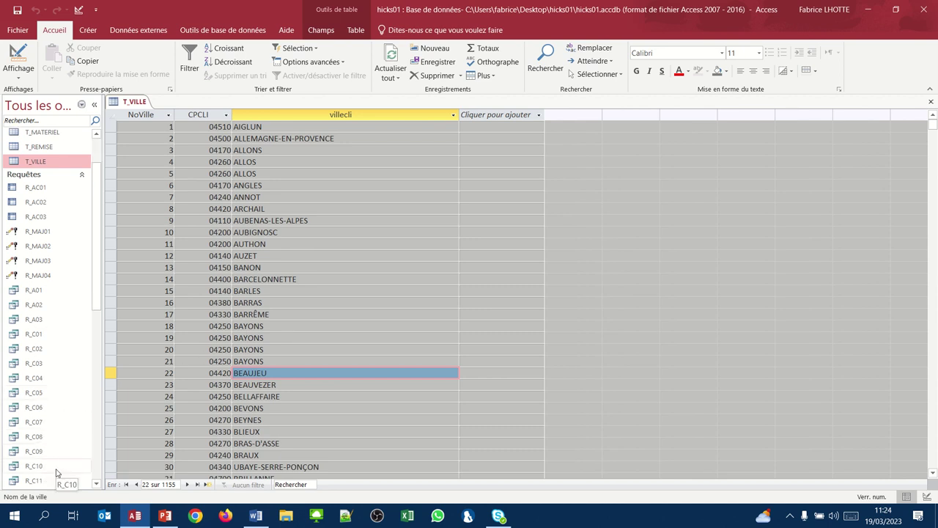
scroll(56, 473, "down", 3)
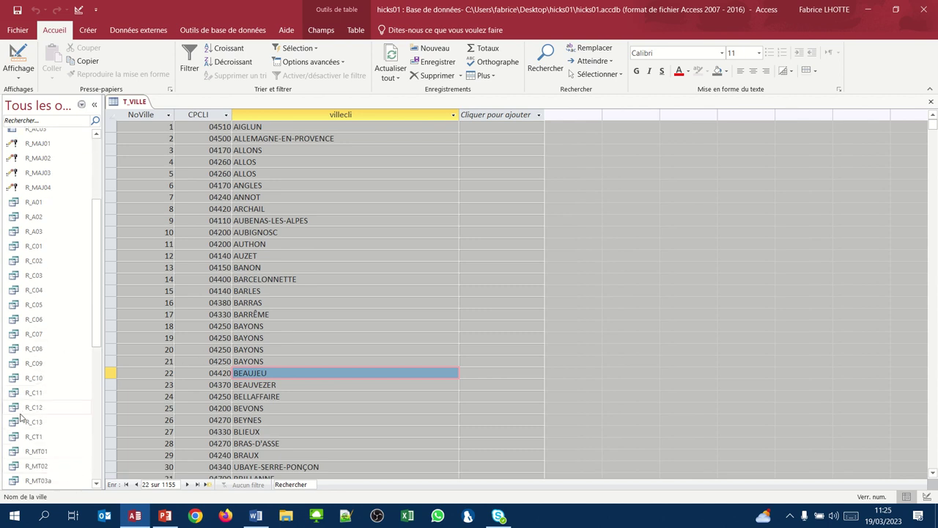
double_click(34, 439)
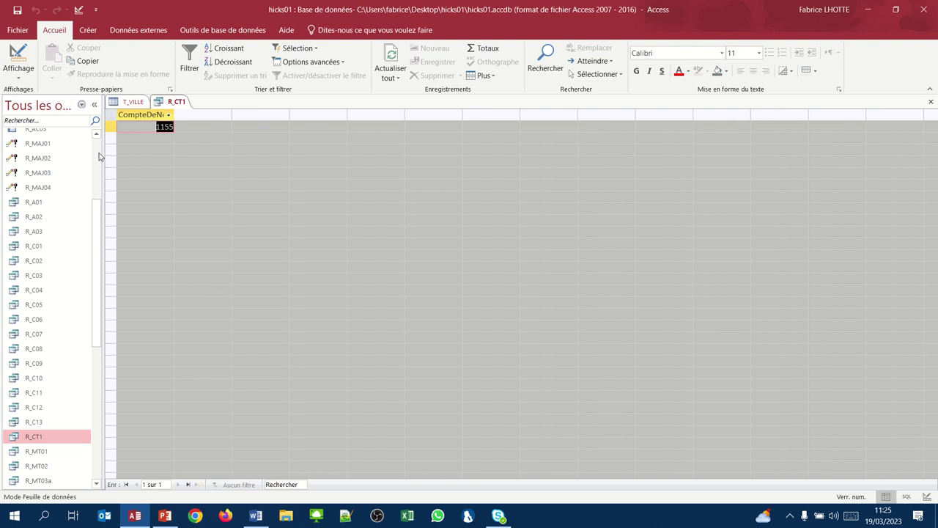
scroll(97, 157, "up", 4)
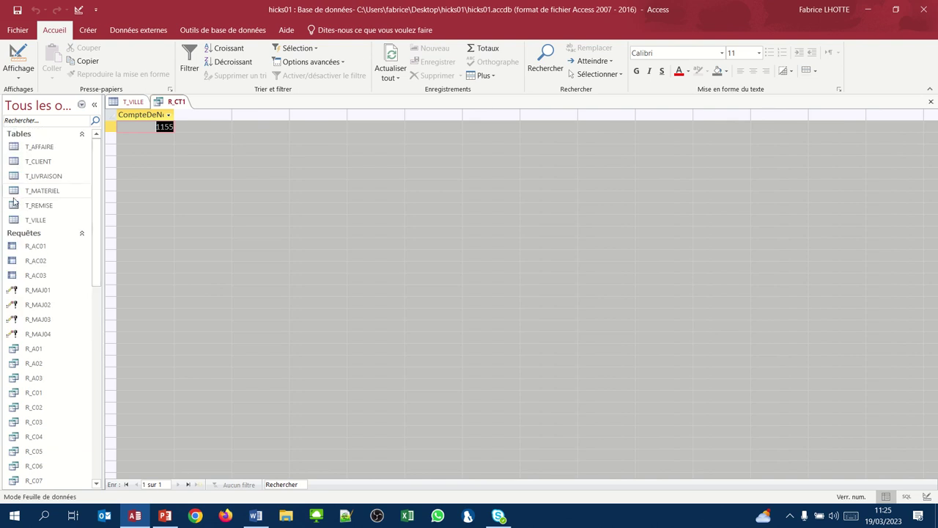
left_click(32, 222)
double_click(31, 220)
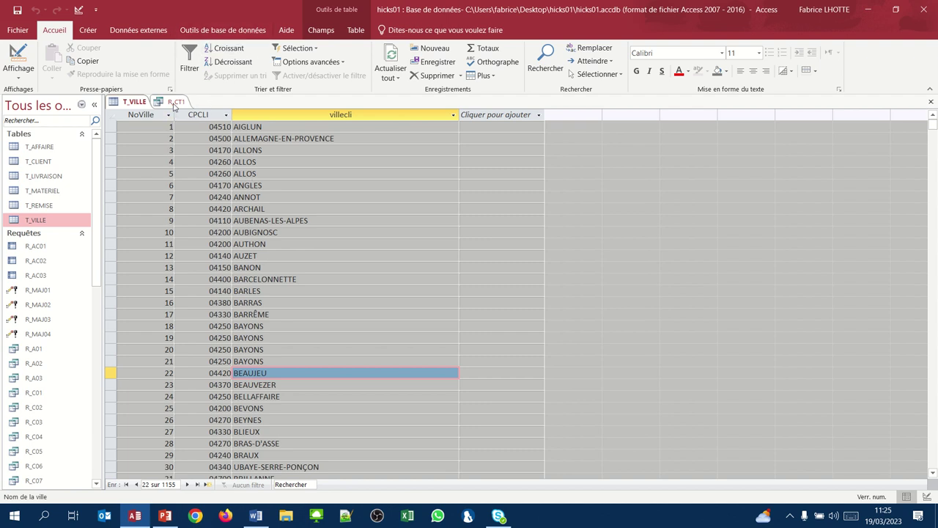
Create another query in design view based on T_VILLE and add the NoVille and villecli fields.
left_click(88, 30)
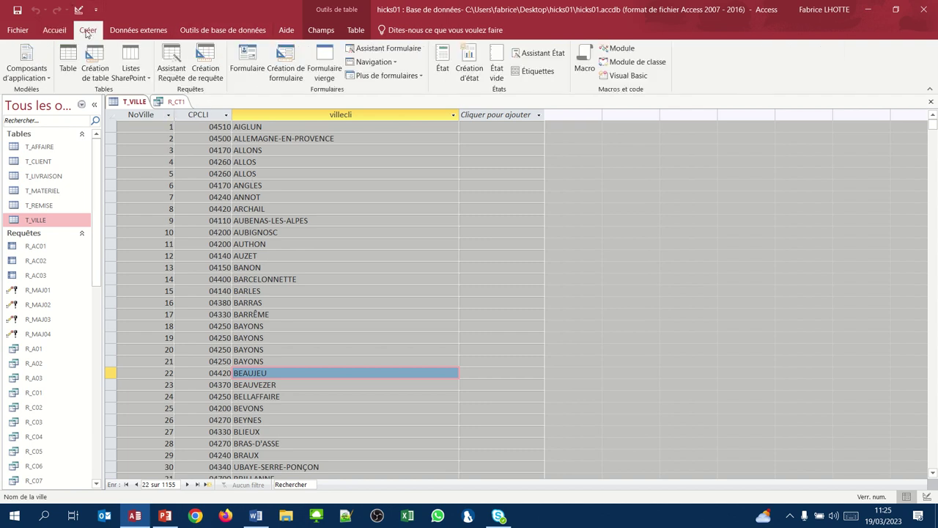
left_click(205, 68)
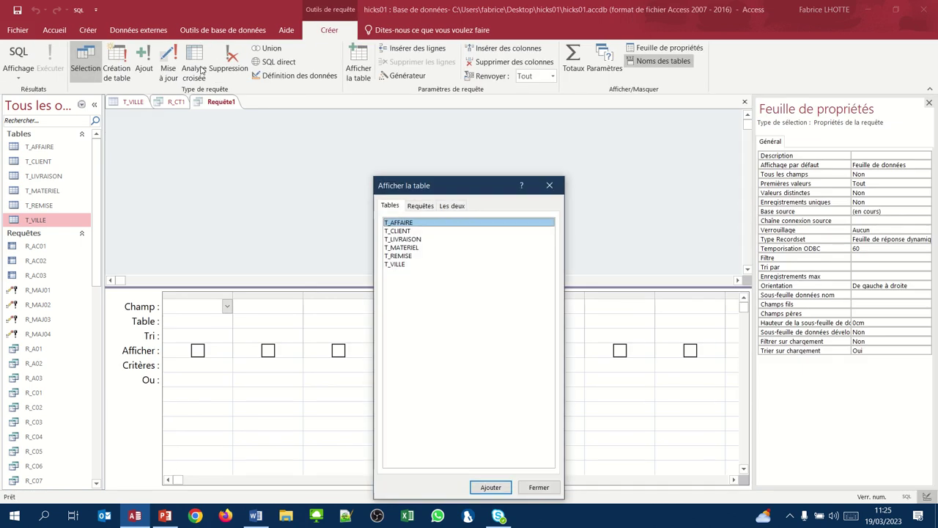
left_click(395, 265)
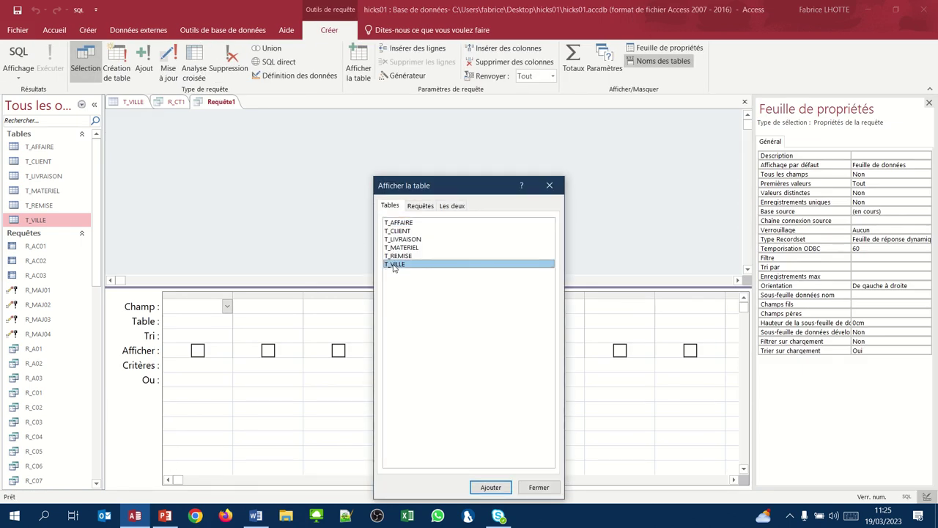
left_click(491, 486)
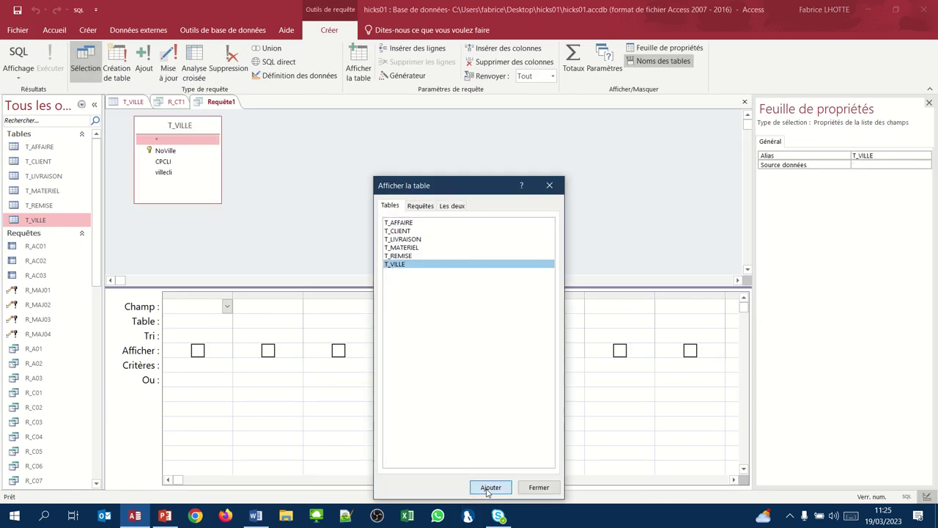
left_click(539, 488)
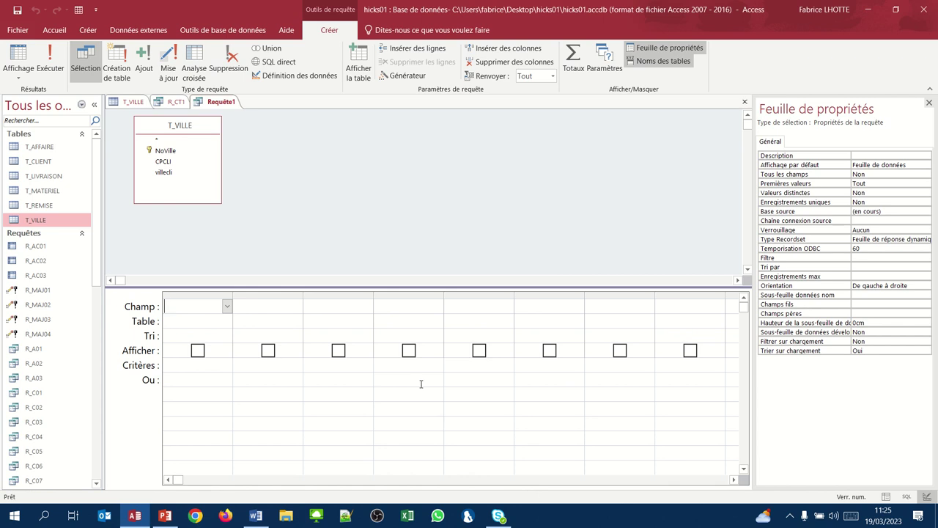
double_click(165, 151)
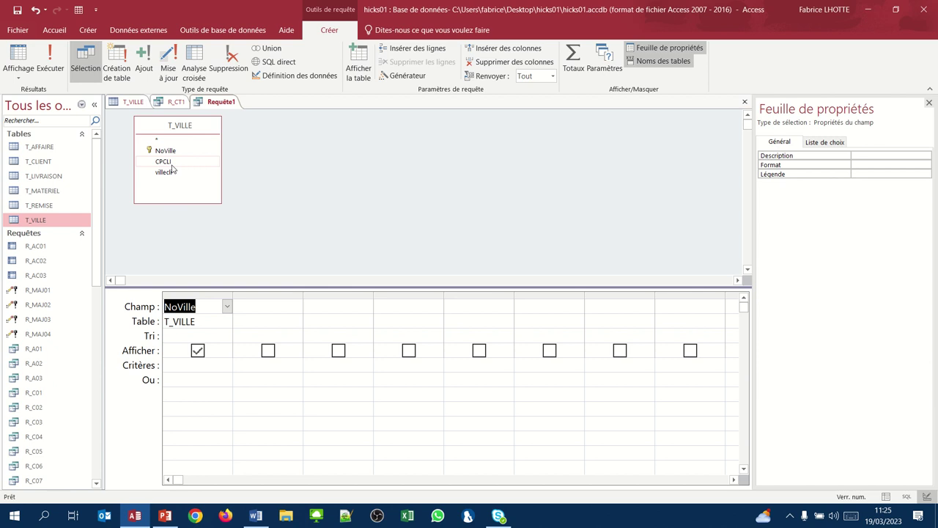
double_click(163, 172)
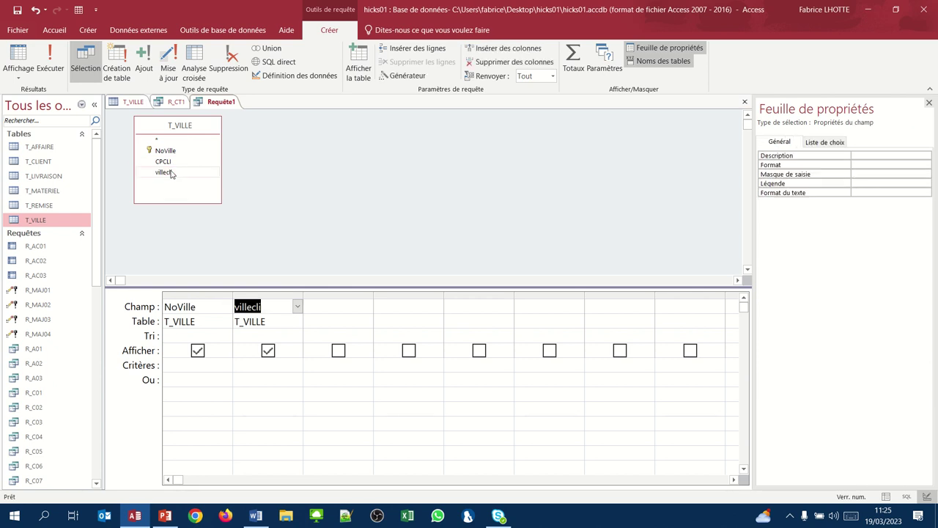
Sort the villecli field in ascending order (Croissant) in the query design.
left_click(262, 326)
left_click(261, 336)
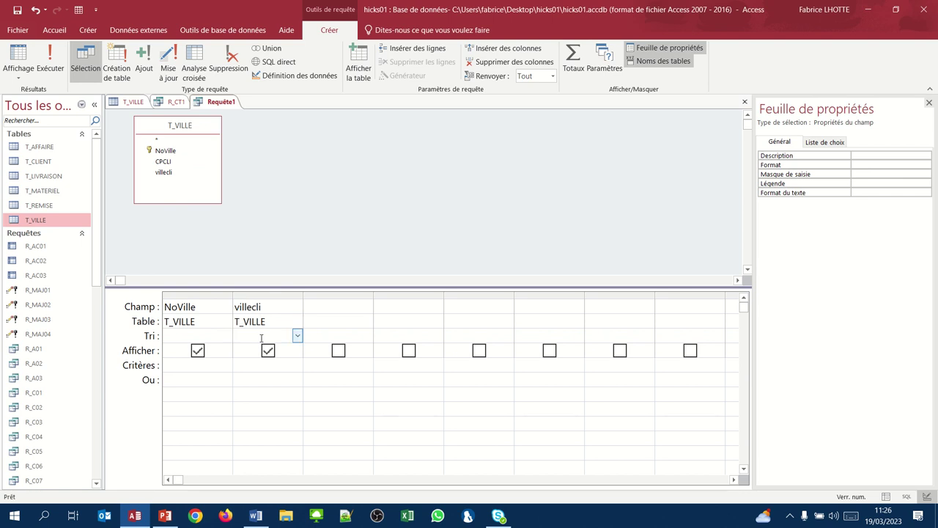
left_click(296, 336)
left_click(270, 350)
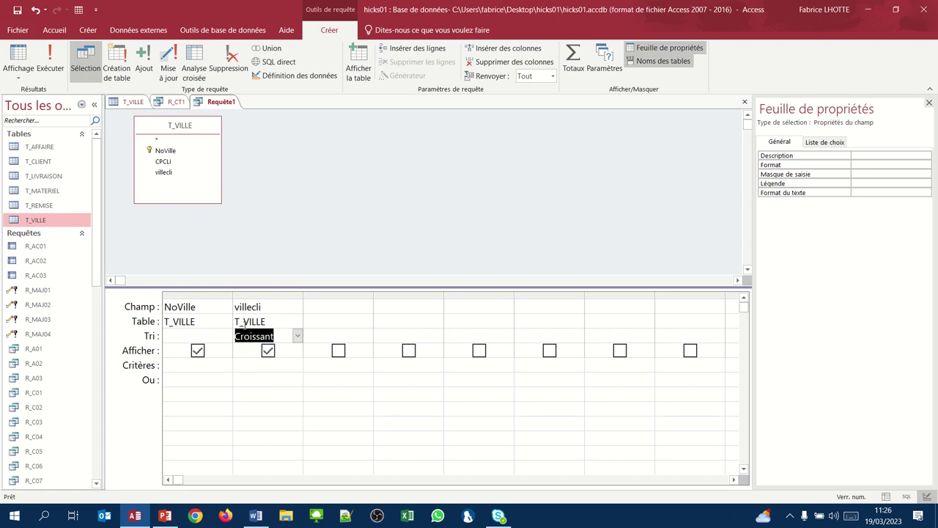
Turn on totals for the query and set the NoVille operation to Compte, keeping villecli on Regroupement.
left_click(573, 68)
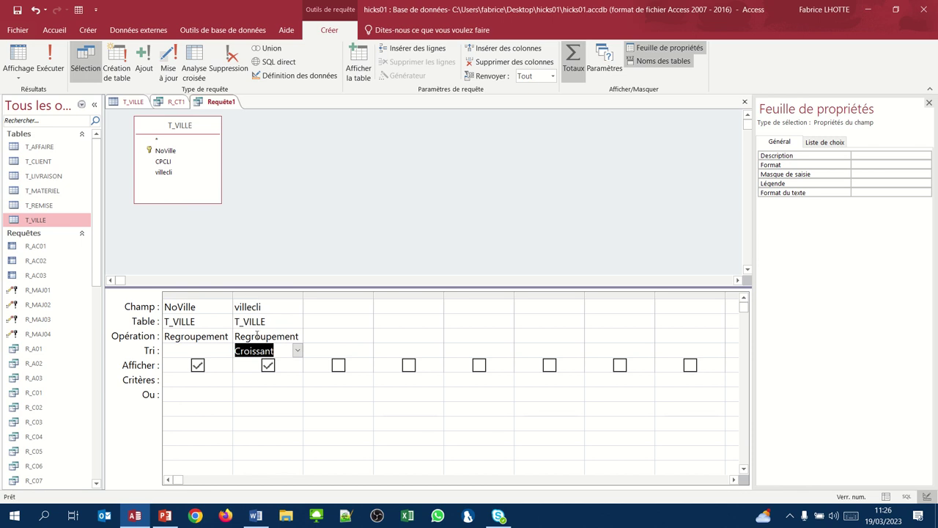
left_click(211, 334)
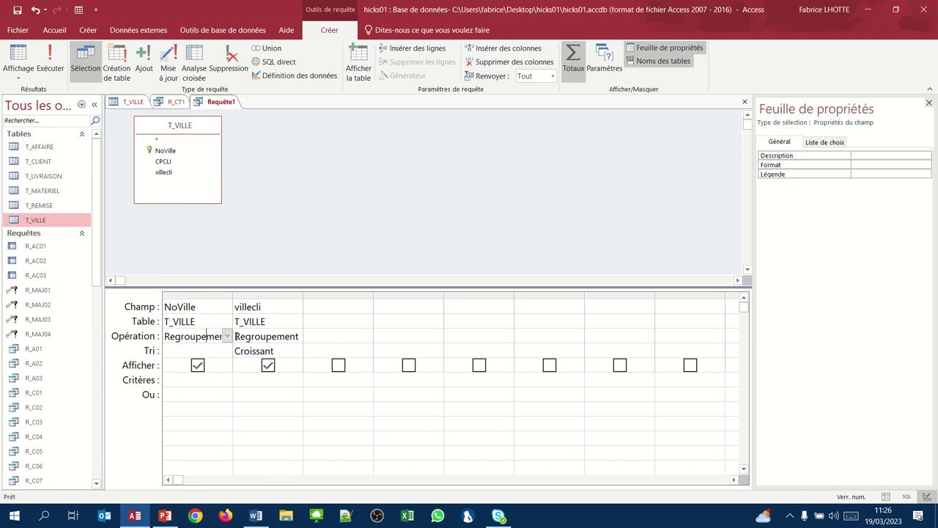
left_click(228, 335)
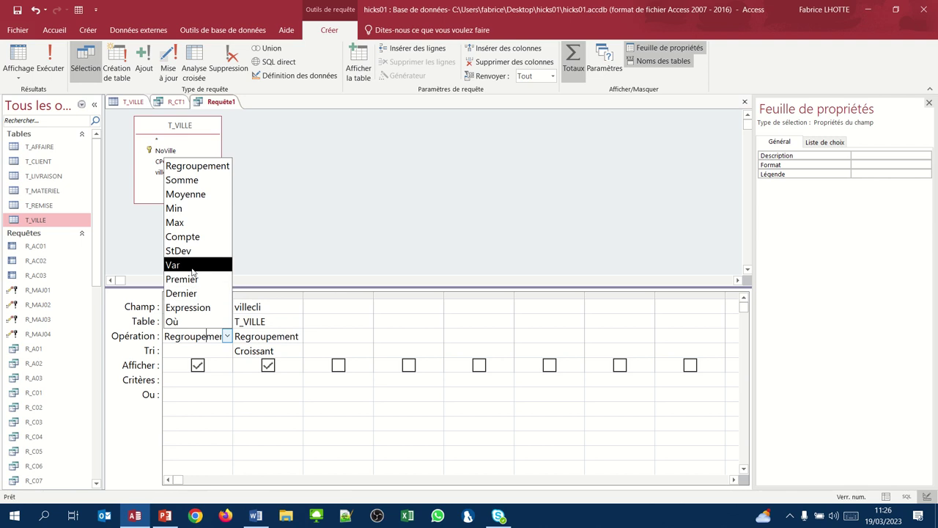
left_click(187, 238)
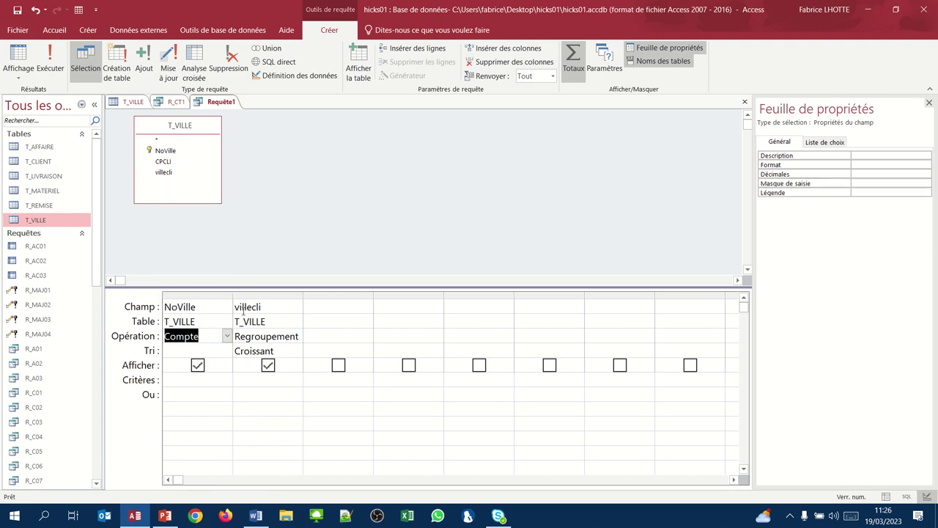
Move the villecli column ahead of NoVille and display the query result.
left_click(270, 296)
left_click_drag(270, 296, 206, 296)
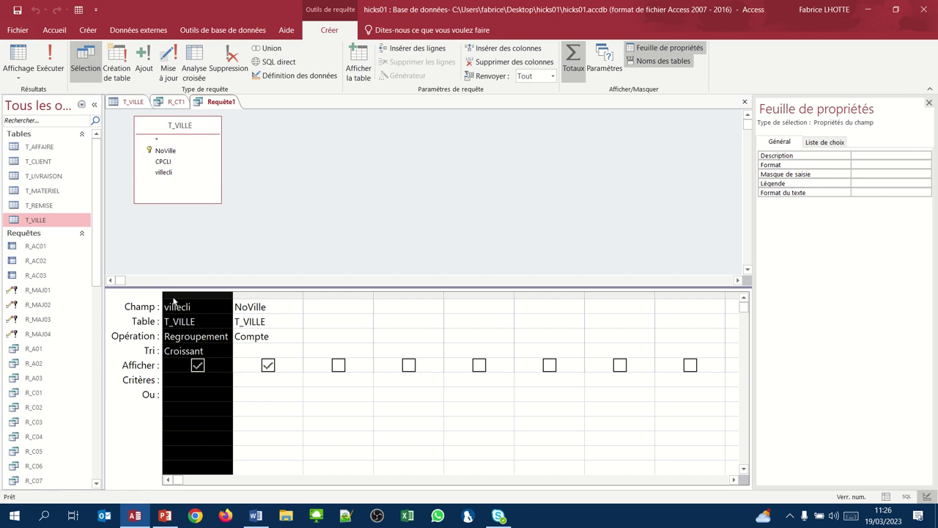
left_click(11, 60)
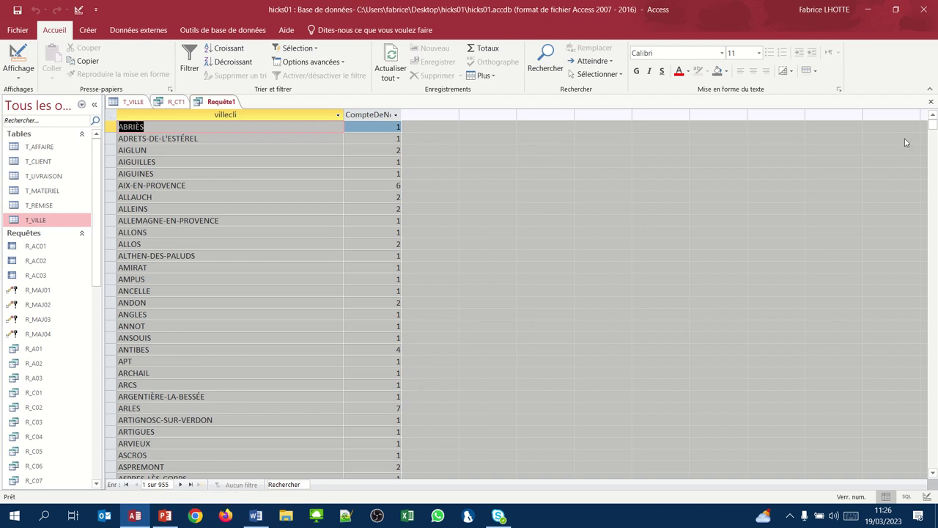
Close the town count query and save it as R_CT2.
left_click(931, 101)
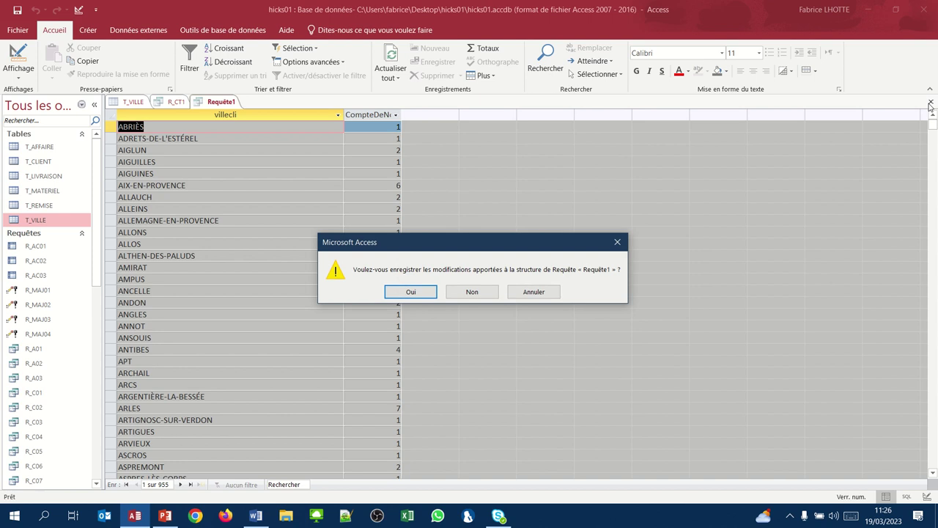
left_click(410, 292)
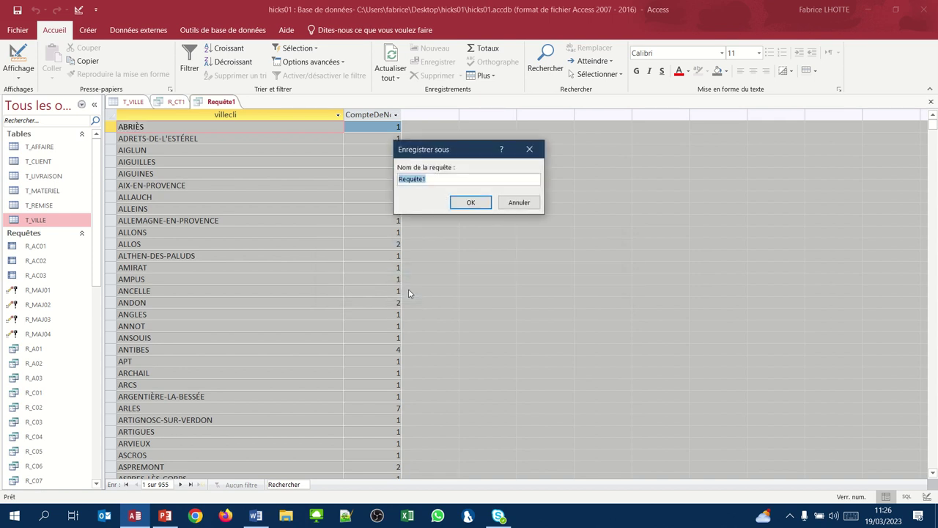
type("R_CT2")
key("Return")
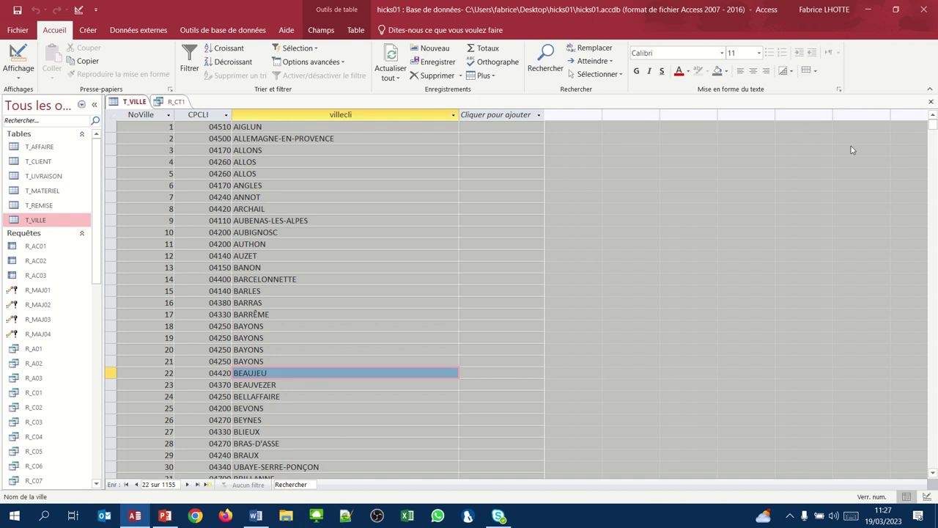
Look through the T_VILLE records for repeated town names and compare their postal codes in CPCLI.
left_click(932, 292)
left_click(931, 292)
left_click(932, 292)
left_click(932, 293)
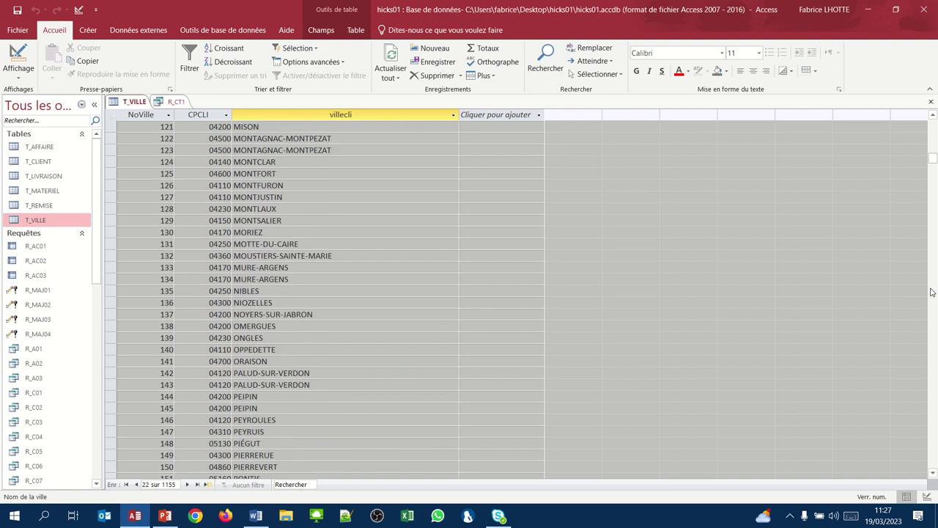
left_click(932, 292)
left_click(932, 292)
left_click(932, 293)
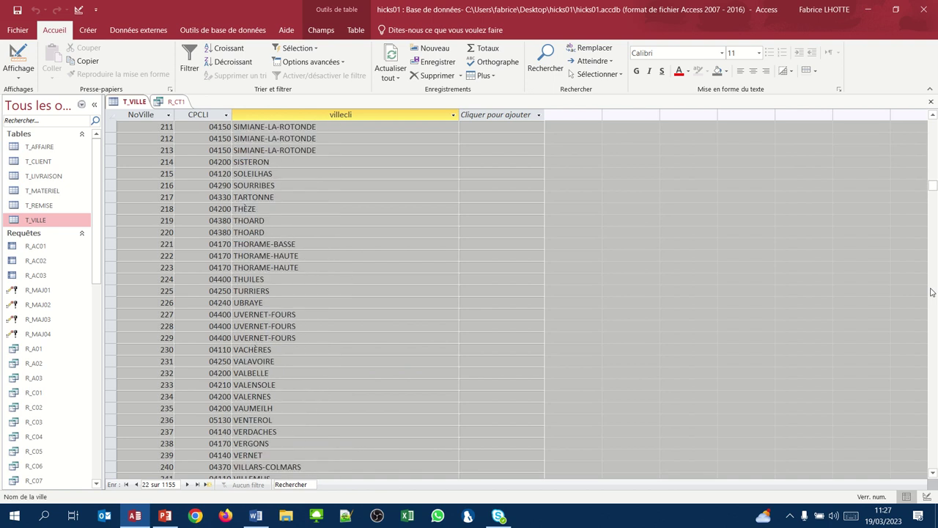
left_click(931, 293)
left_click(932, 293)
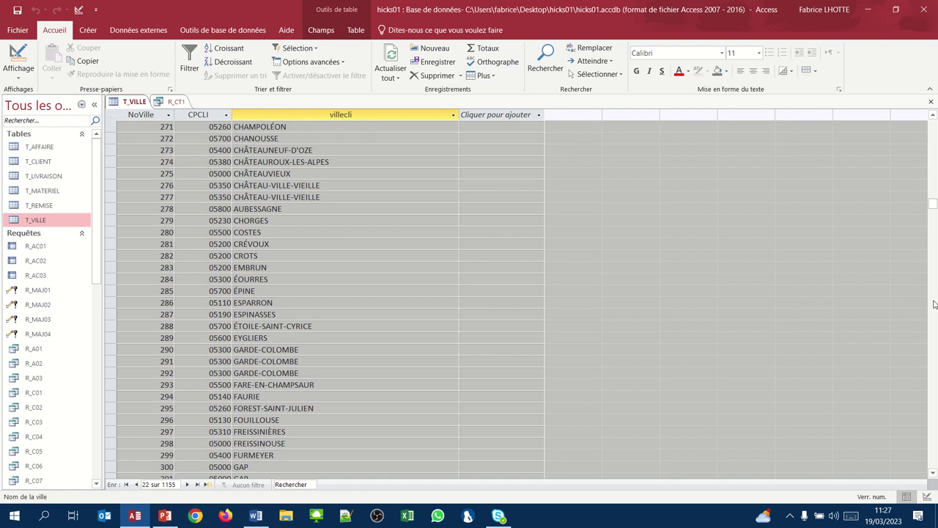
left_click_drag(934, 304, 934, 305)
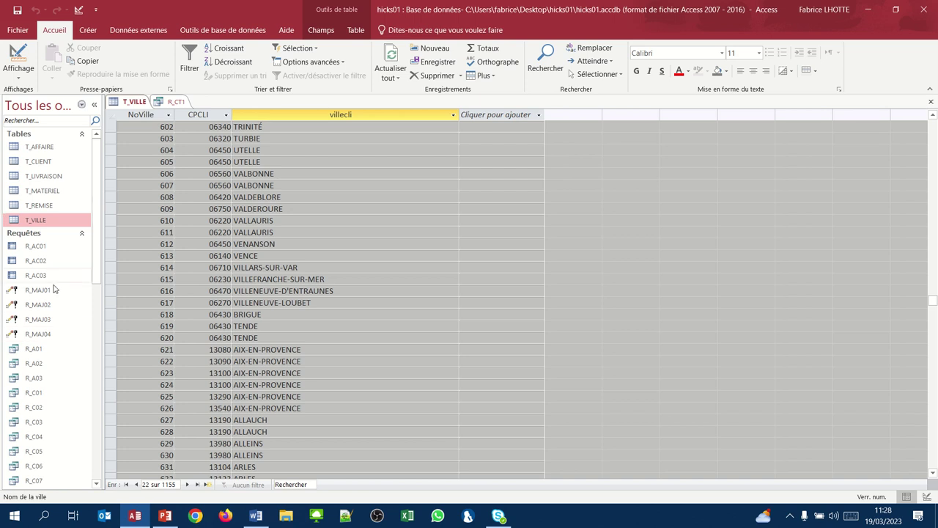
Close the R_CT1 query and bring the saved R_CT queries into view in the object list.
left_click(175, 103)
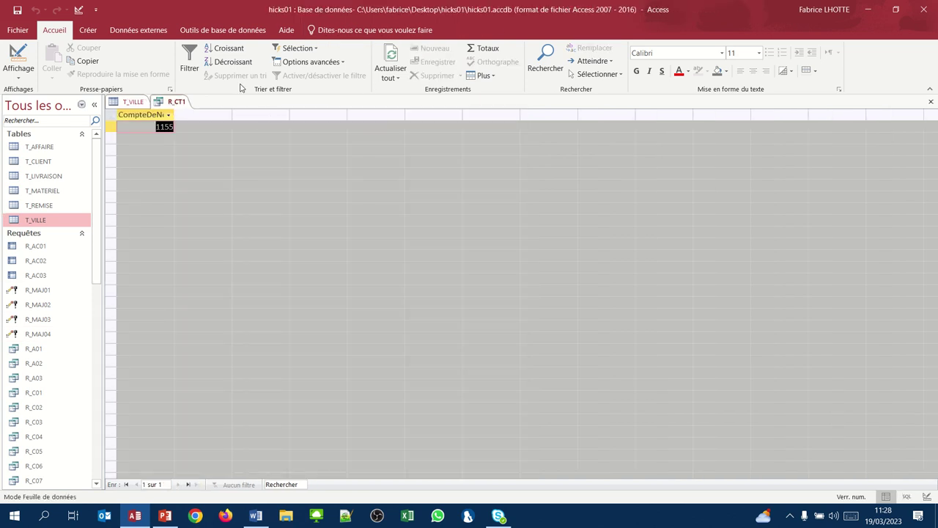
left_click(931, 101)
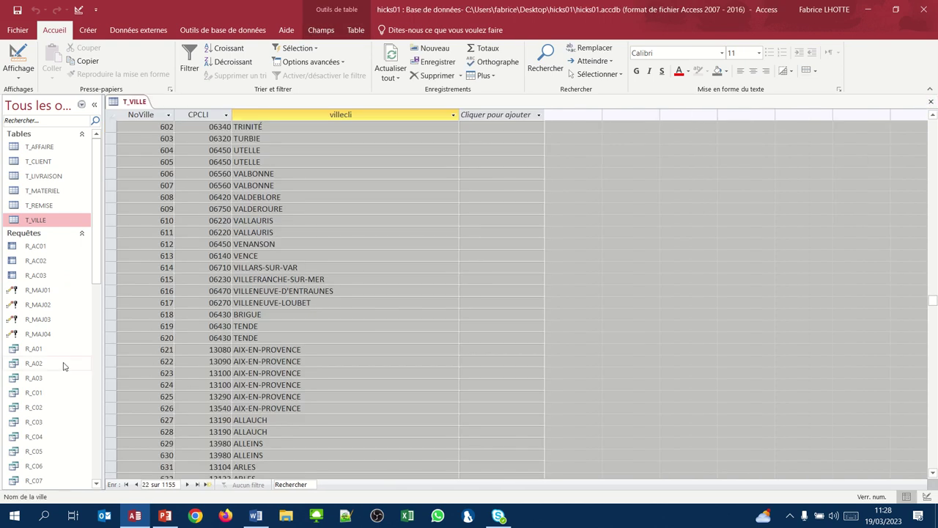
left_click(98, 373)
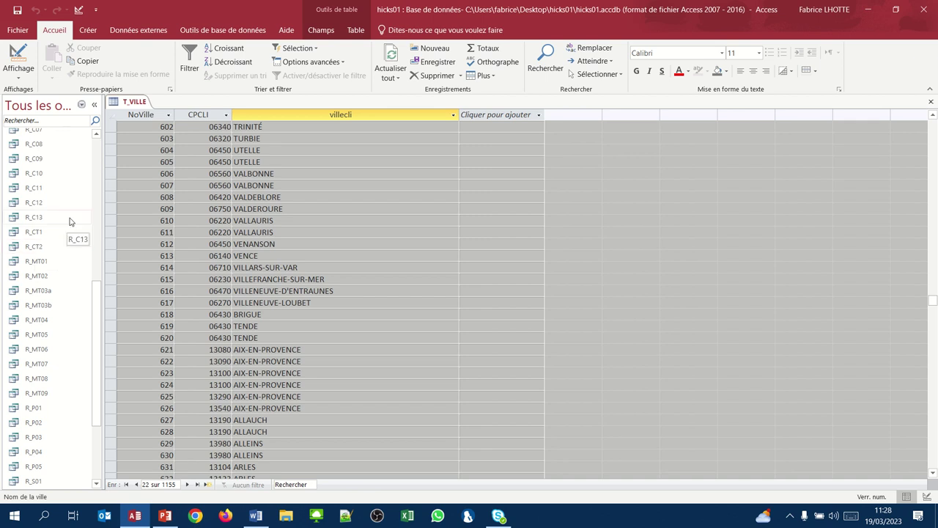
Create a query in design view based on T_VILLE and add the CPCLI and villecli fields.
left_click(84, 32)
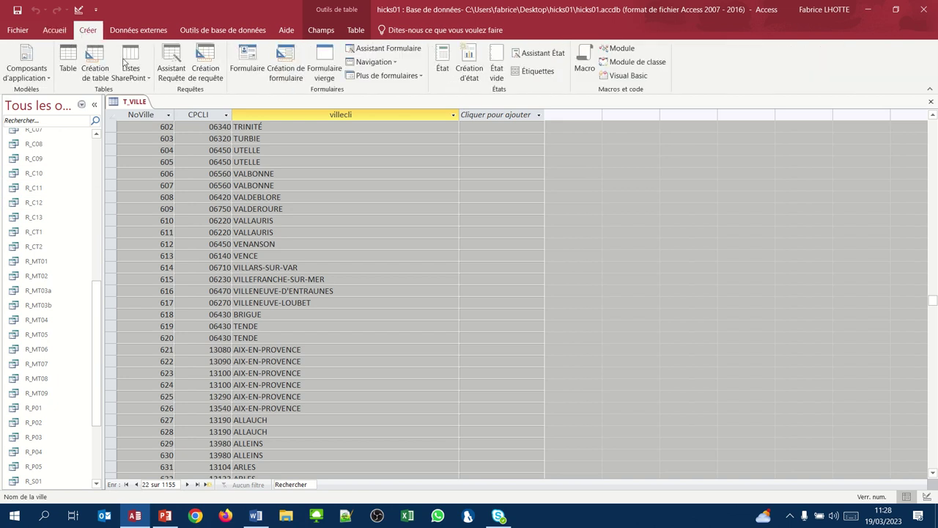
left_click(209, 66)
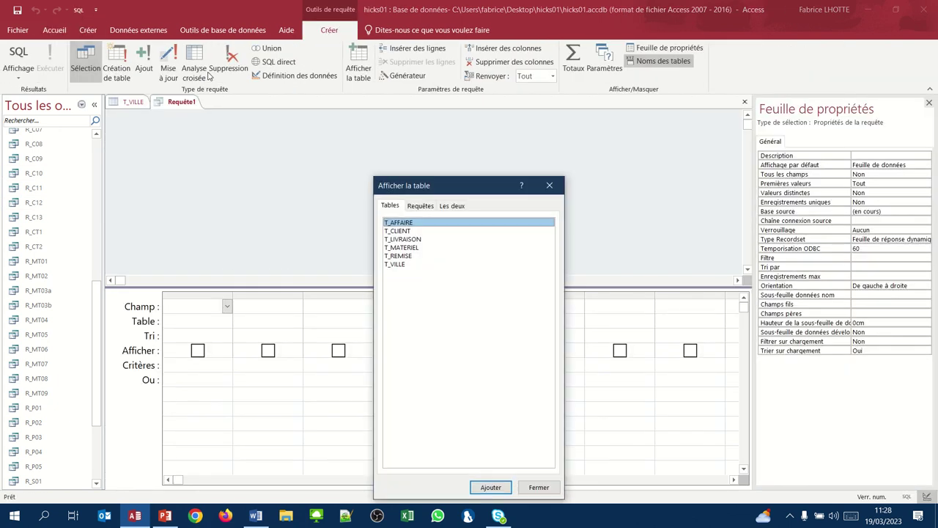
double_click(409, 264)
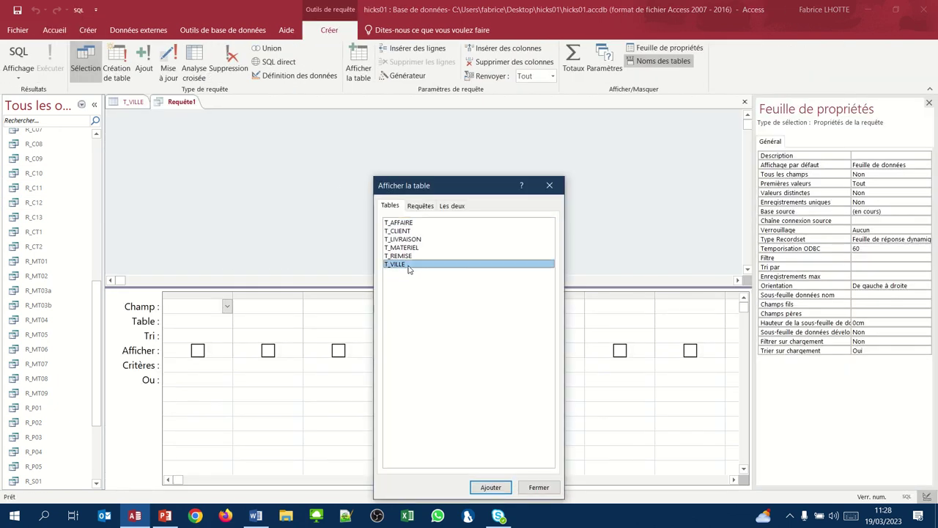
left_click(542, 489)
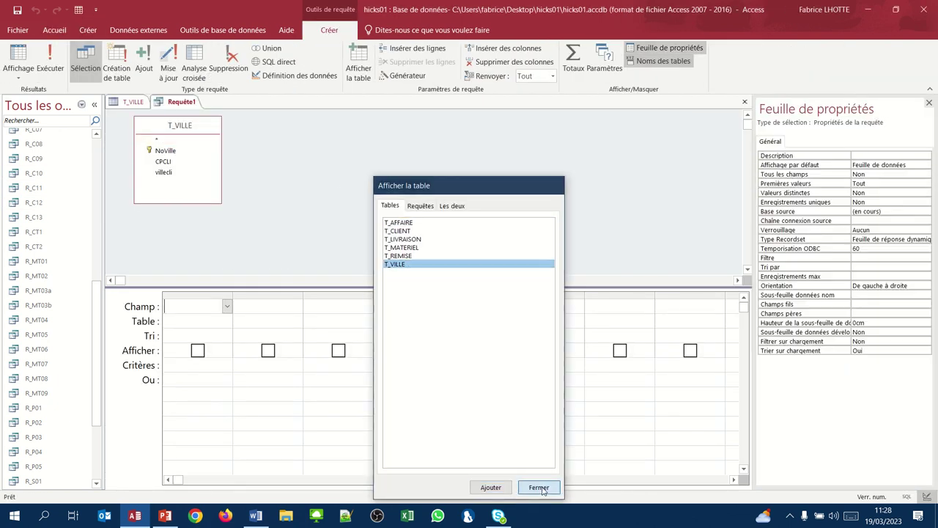
double_click(164, 162)
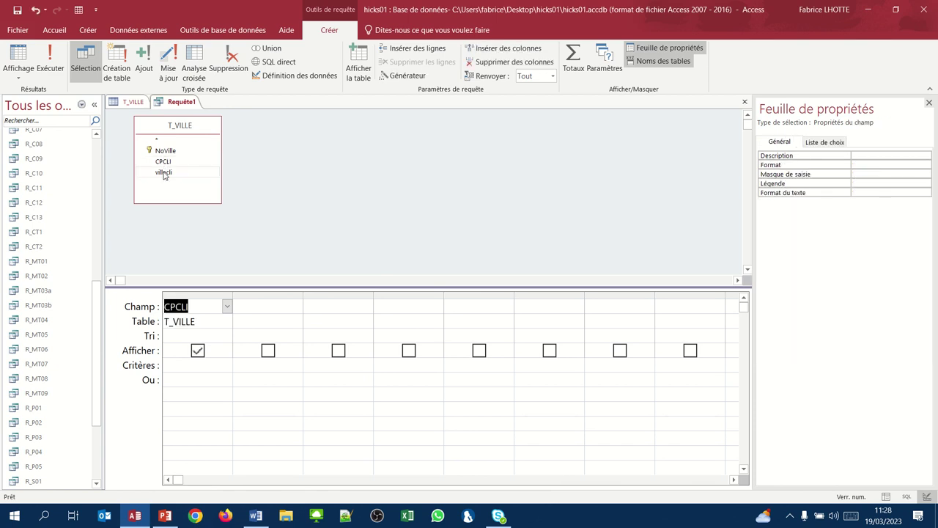
double_click(163, 172)
Sort both the CPCLI and villecli fields in ascending order (Croissant).
left_click(200, 337)
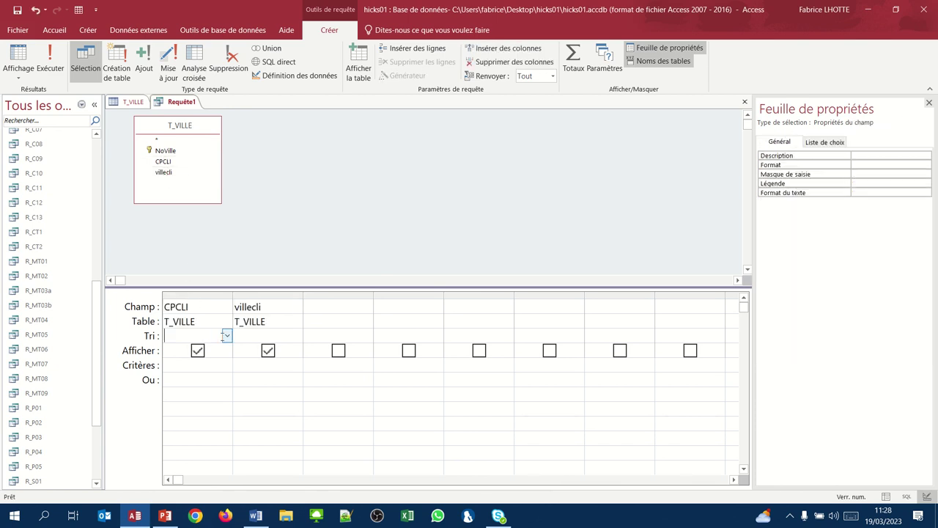
left_click(227, 336)
left_click(212, 348)
left_click(239, 336)
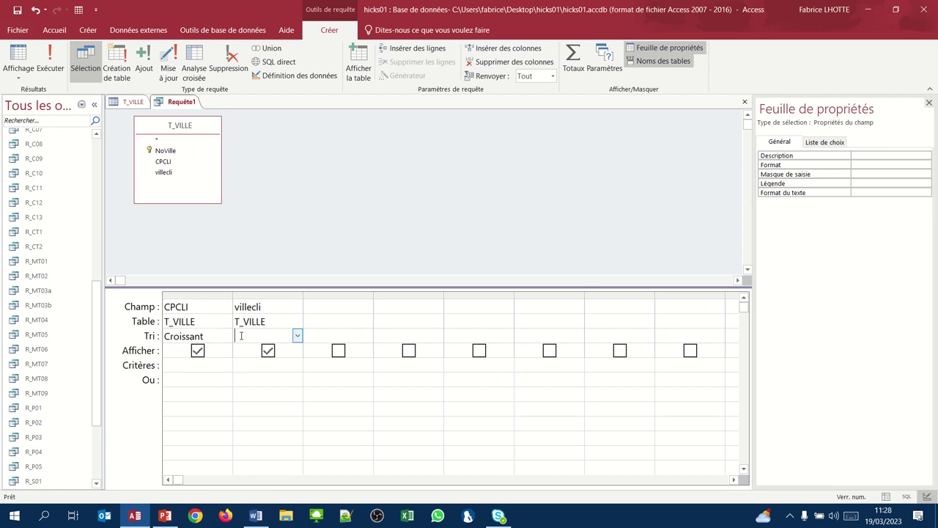
left_click(297, 335)
left_click(277, 349)
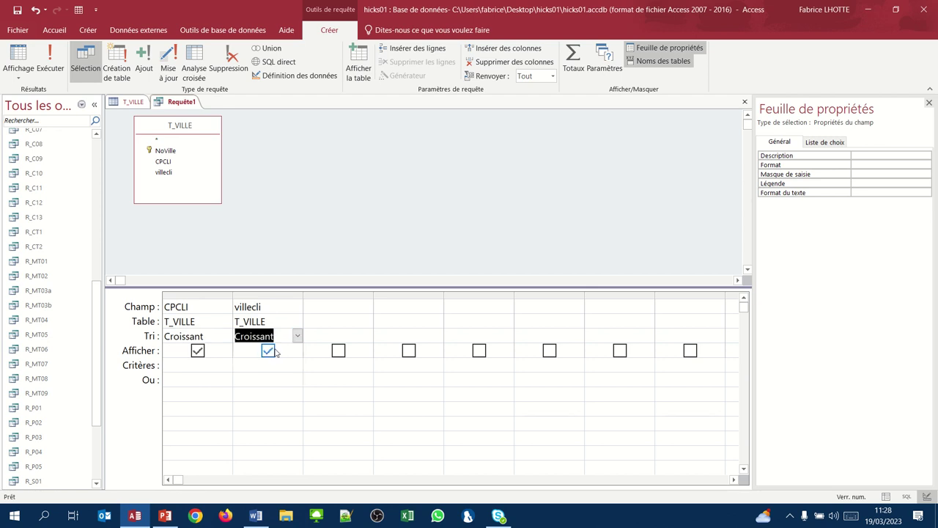
Add the NoVille field as an unsorted third column and turn on totals for the query.
double_click(180, 155)
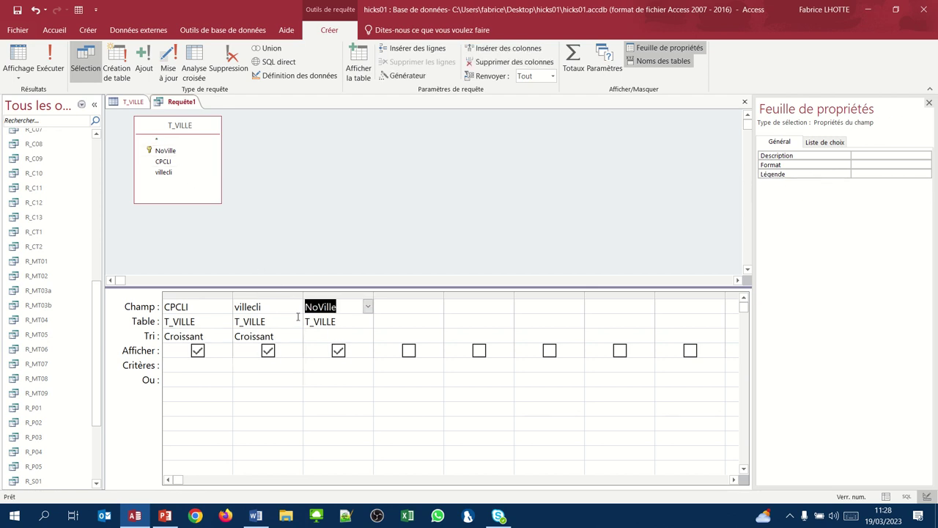
left_click(310, 340)
left_click(368, 336)
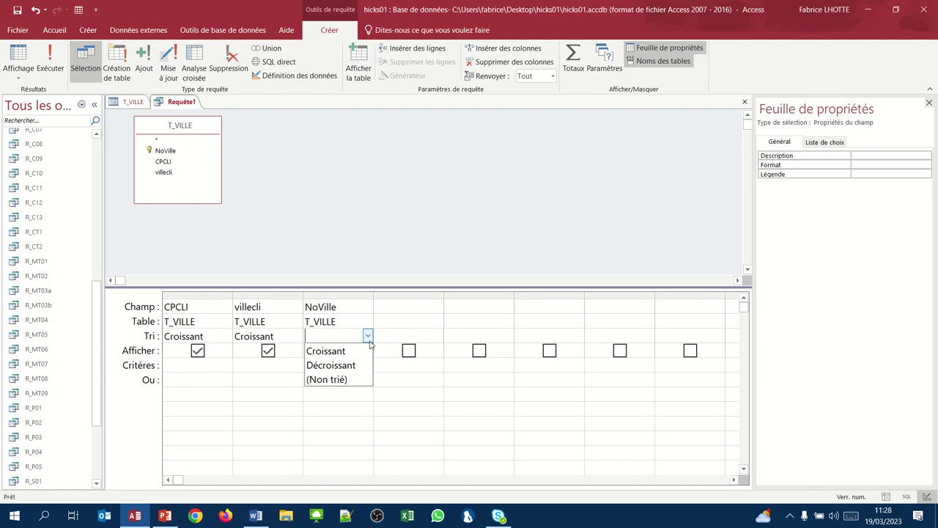
left_click(367, 335)
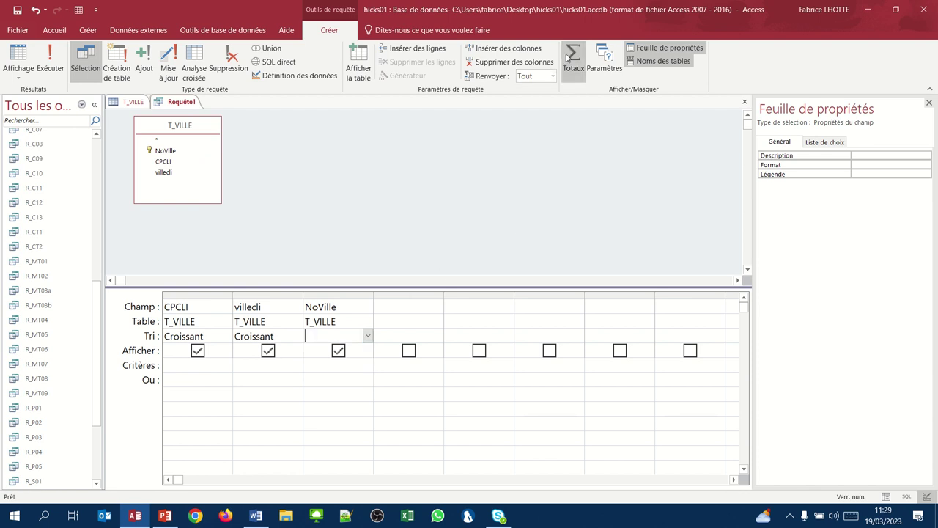
left_click(573, 57)
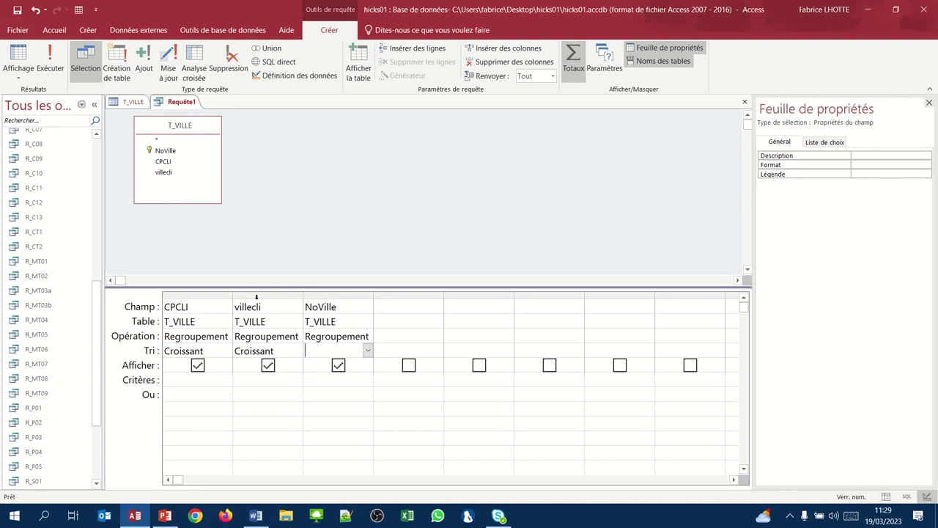
Set the NoVille operation to Compte and display the result grouped by CPCLI and villecli.
left_click(311, 337)
left_click(368, 336)
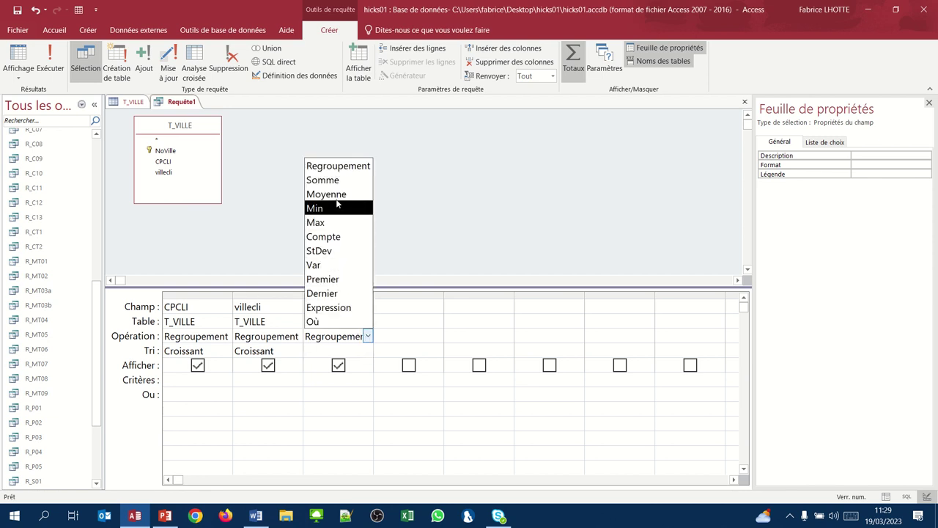
left_click(334, 236)
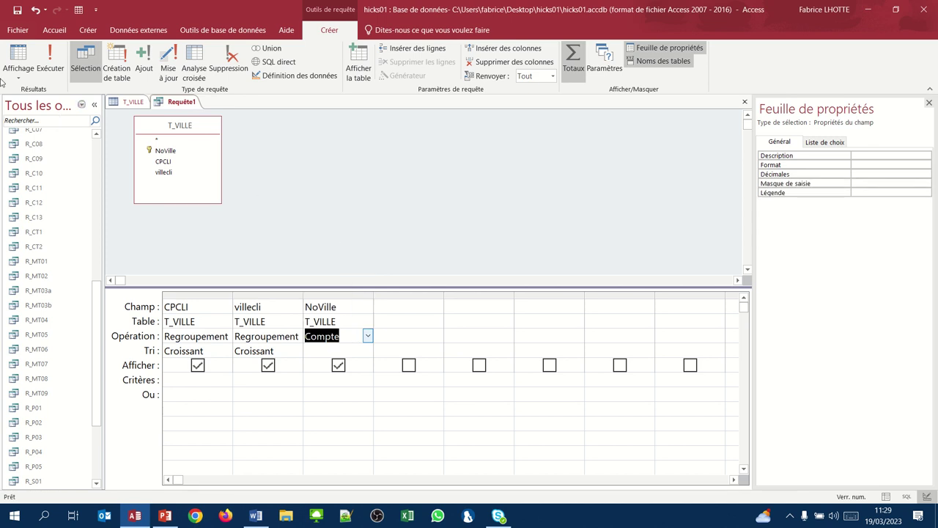
left_click(18, 59)
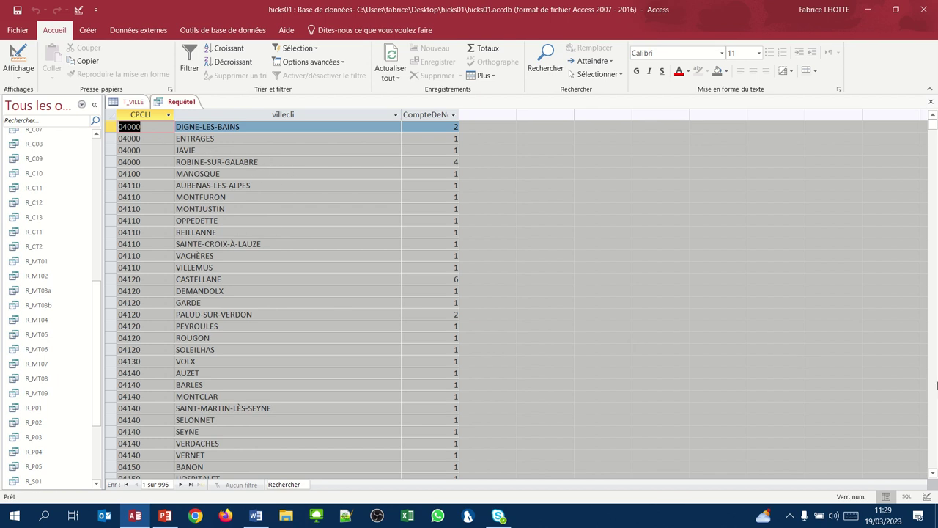
Look through the query result for CPCLI and villecli combinations that are counted more than once.
left_click(935, 386)
left_click(934, 387)
left_click(934, 386)
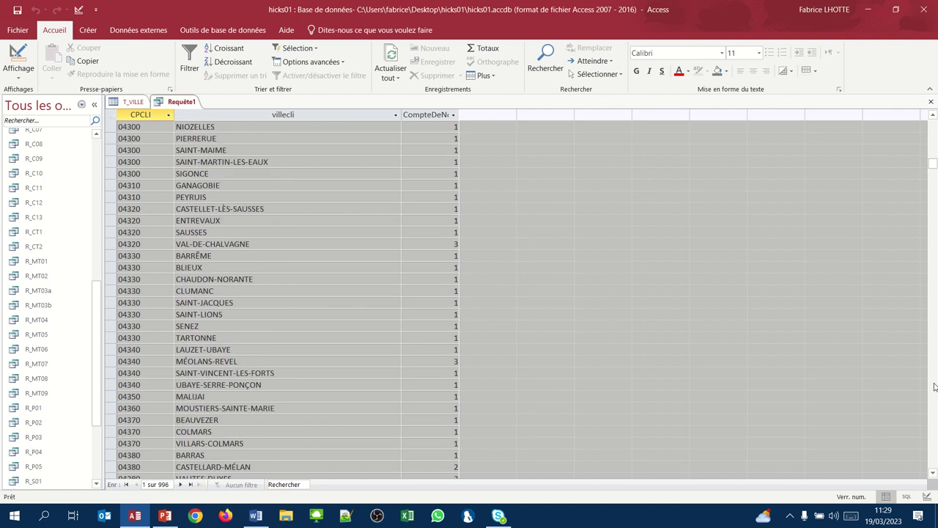
left_click(934, 387)
left_click(935, 386)
left_click(934, 386)
left_click(935, 386)
left_click(935, 386)
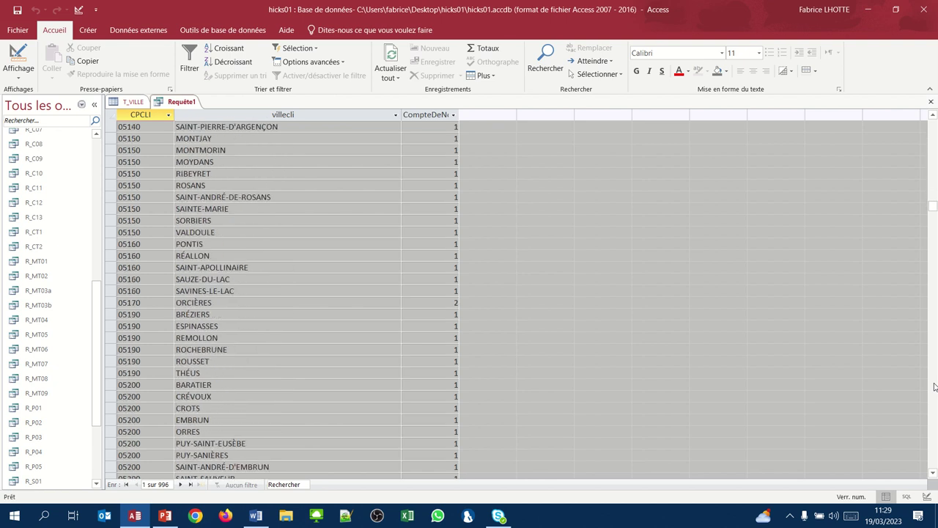
Examine the record counts for the towns further down the result, from postal code 05140 to the 13xxx codes.
left_click(934, 385)
left_click(934, 385)
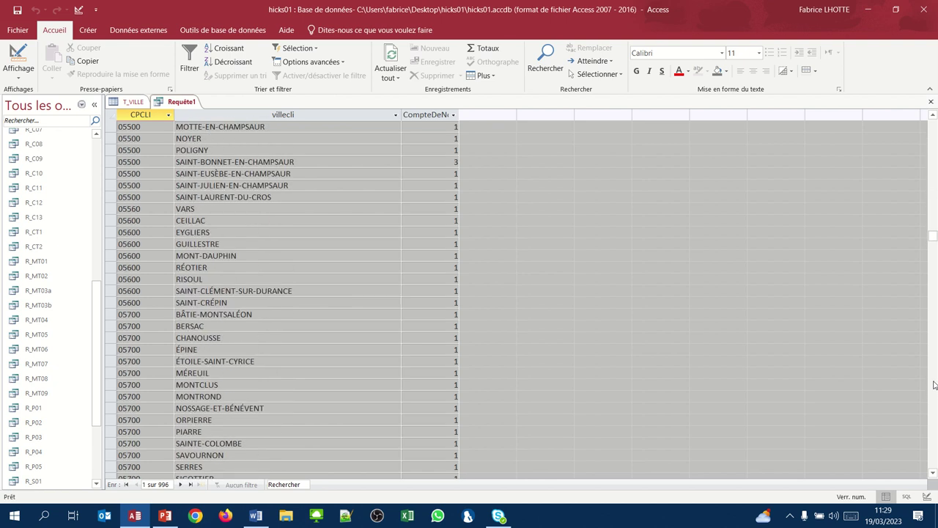
left_click(935, 385)
left_click(935, 385)
left_click(934, 385)
left_click(934, 385)
left_click(935, 384)
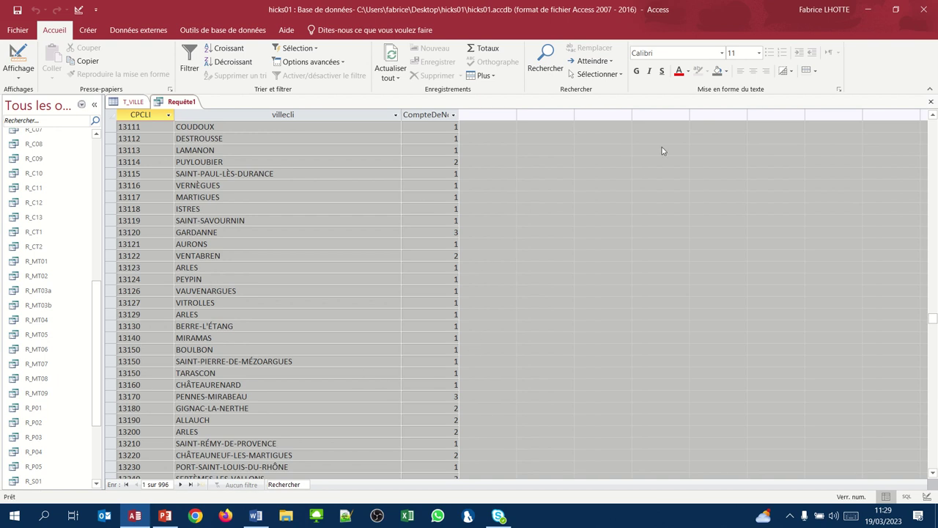
Examine the record counts of the Marseille districts and the other towns with 13xxx postal codes.
left_click(933, 161)
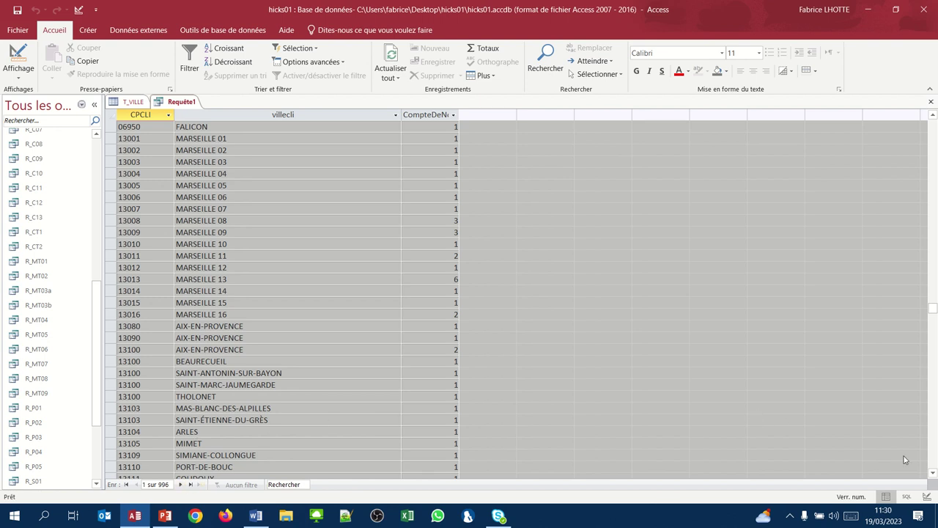
left_click(932, 474)
left_click(931, 474)
left_click(931, 474)
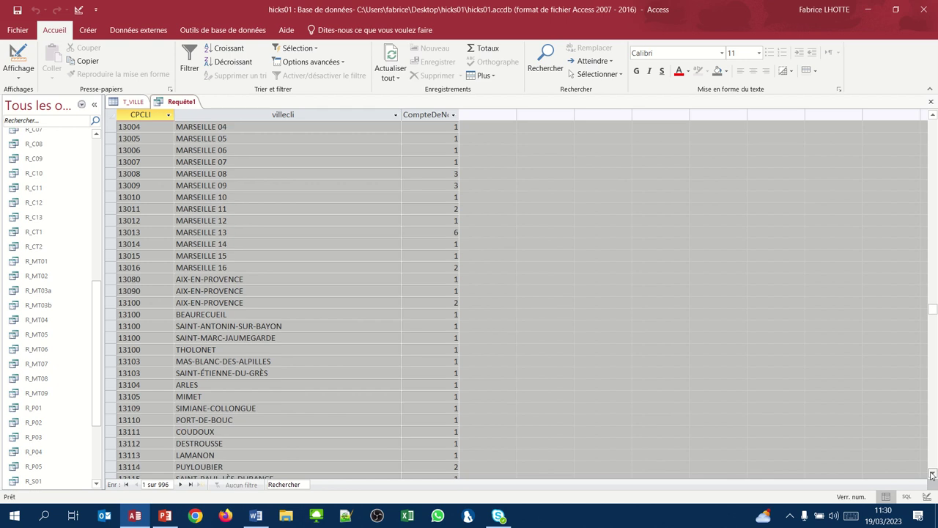
left_click(932, 474)
left_click(931, 474)
left_click(932, 474)
left_click(931, 474)
left_click(931, 474)
left_click(931, 475)
left_click(931, 474)
left_click(931, 474)
left_click(931, 475)
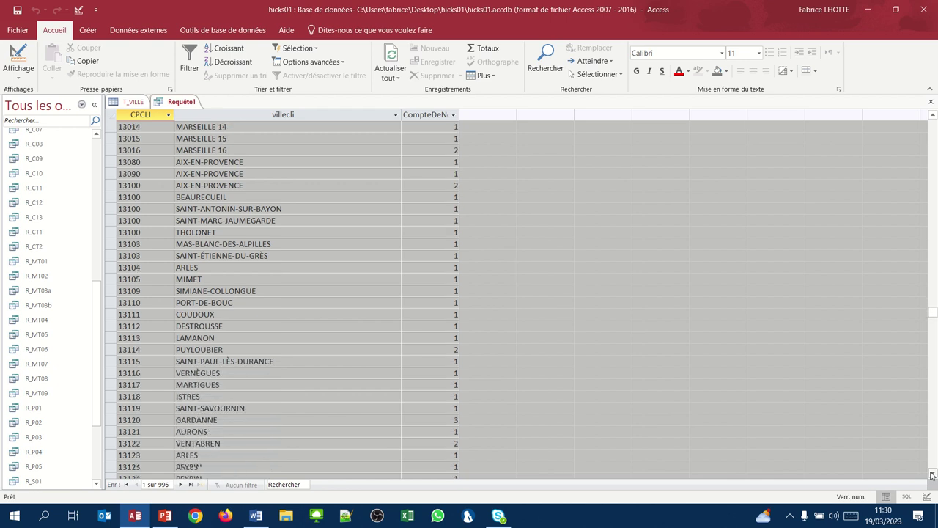
left_click(932, 475)
left_click(932, 474)
left_click(931, 474)
left_click(932, 474)
left_click(932, 474)
left_click(931, 474)
left_click(931, 475)
left_click(932, 475)
left_click(932, 475)
left_click(932, 474)
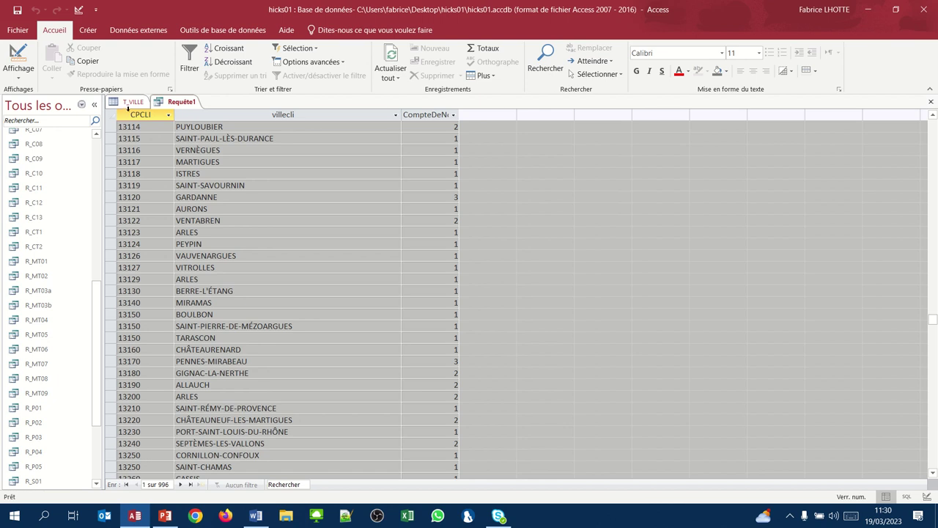
Save the grouped count query as R_CT3, closing both it and the T_VILLE table.
left_click(931, 102)
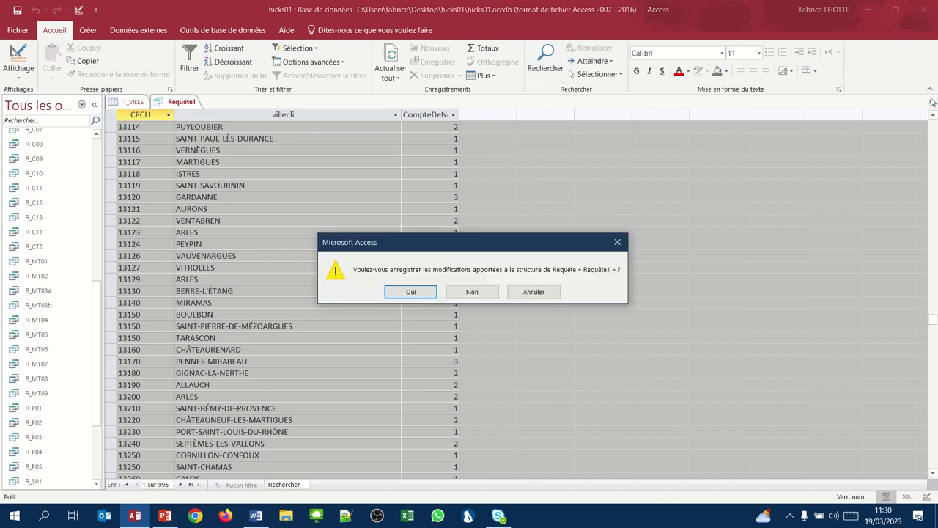
key("Return")
type("R_CT3")
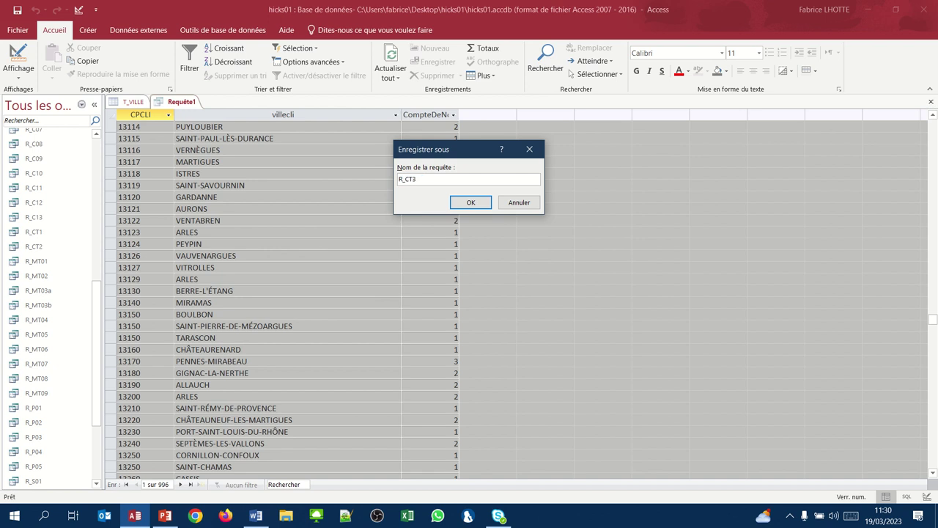
key("Return")
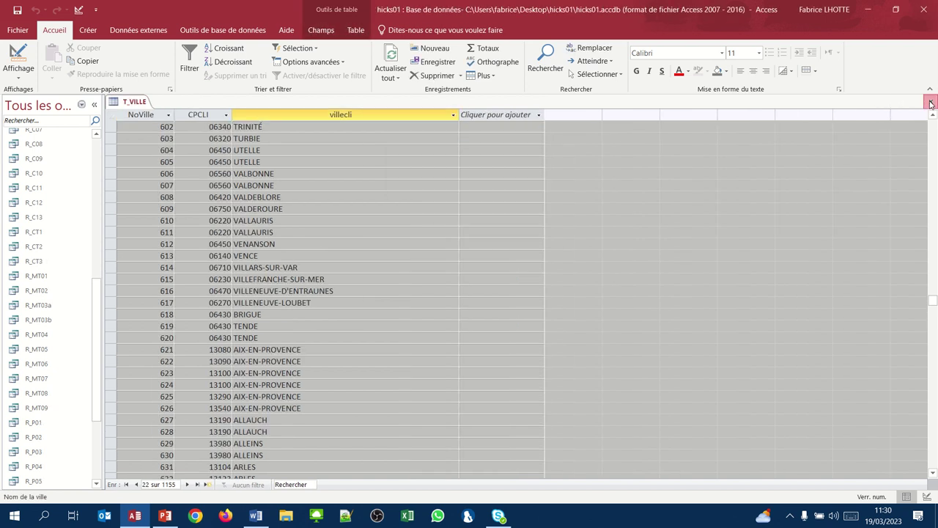
left_click(931, 102)
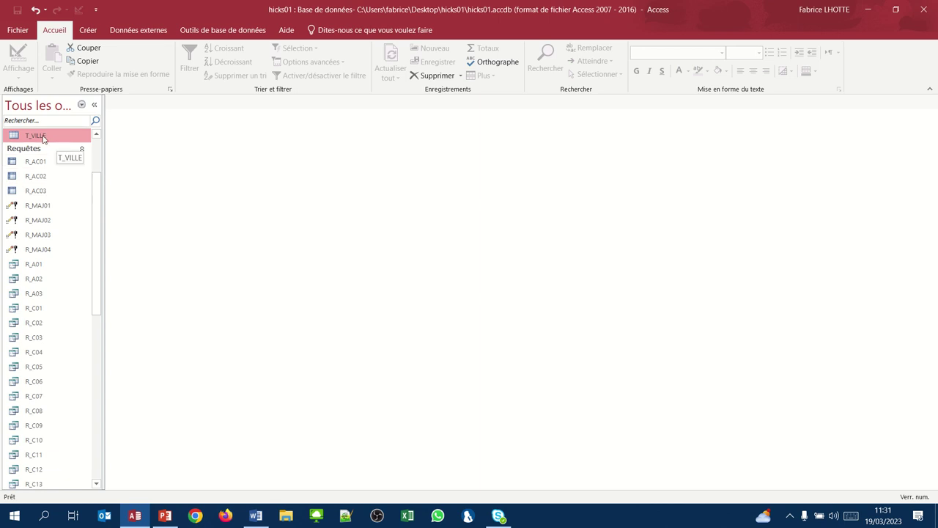
Duplicate the T_VILLE table, with structure and data, as T_VILLEbackup.
left_click(95, 137)
scroll(96, 137, "up", 2)
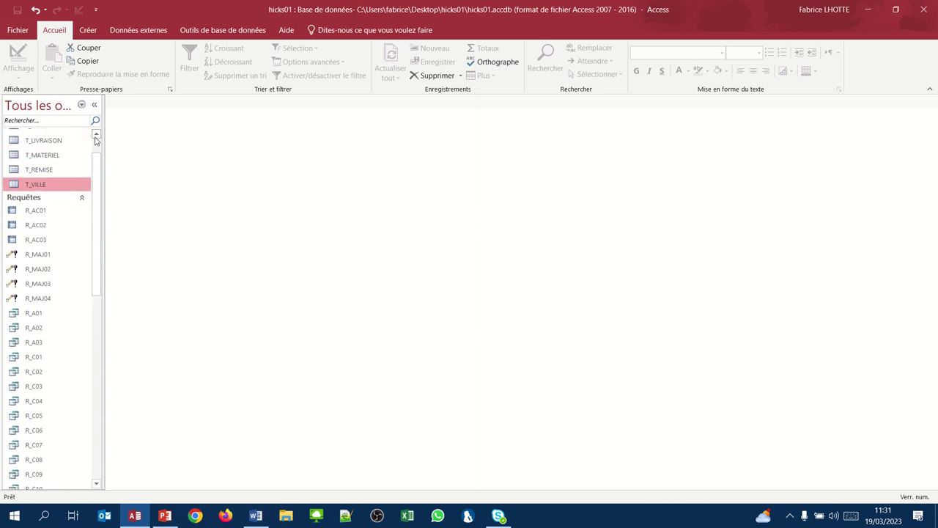
right_click(46, 209)
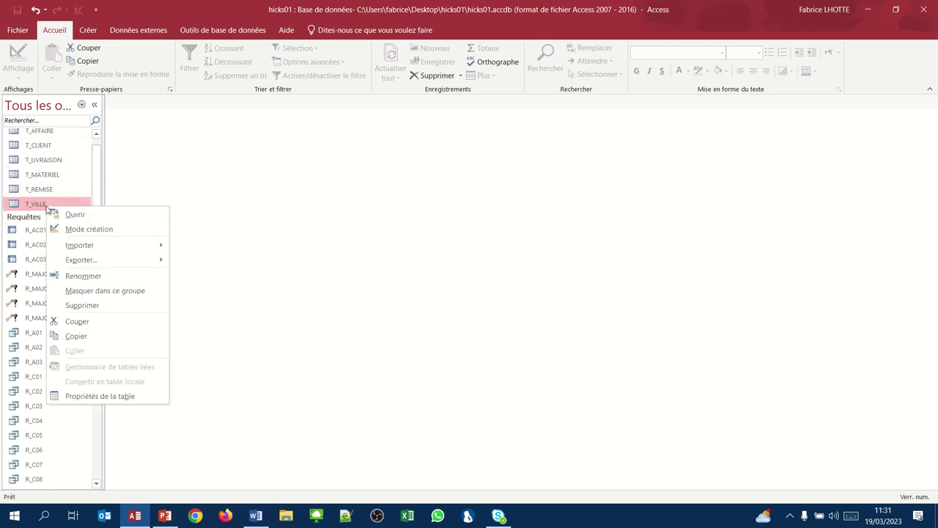
left_click(77, 336)
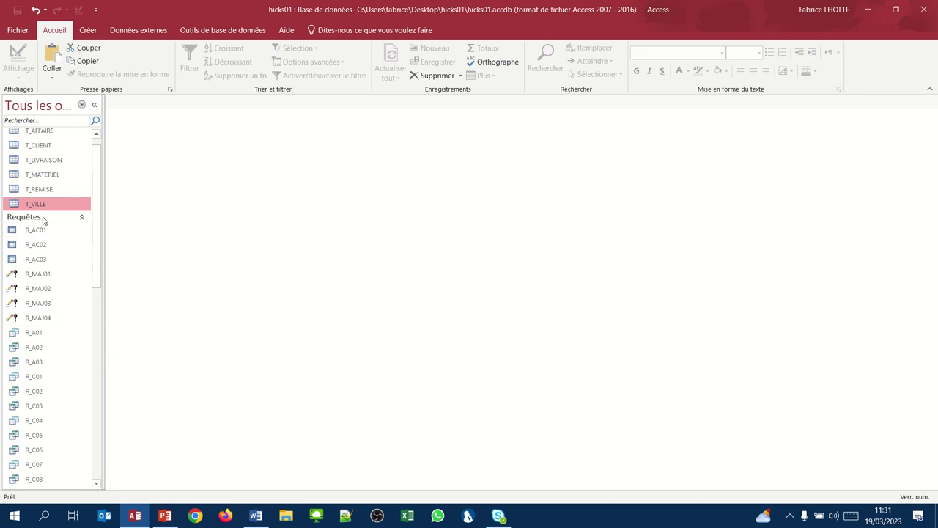
right_click(55, 193)
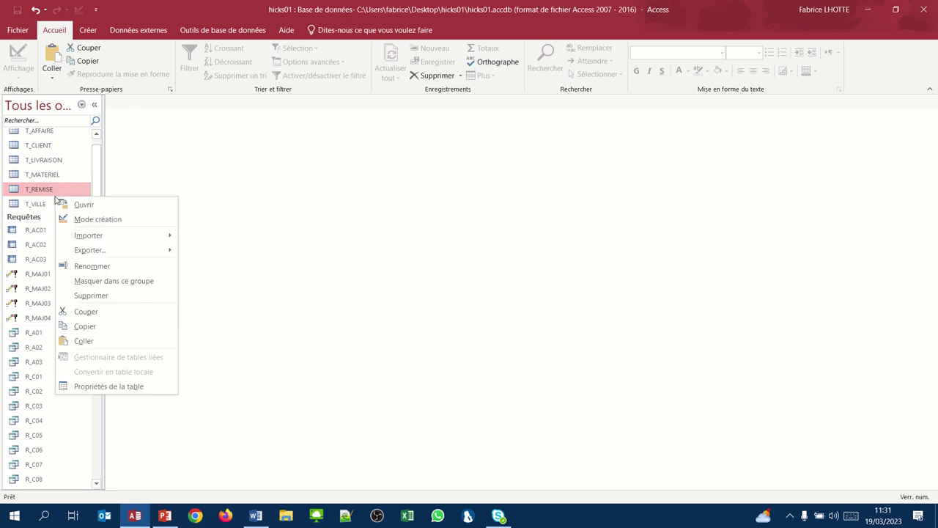
left_click(82, 341)
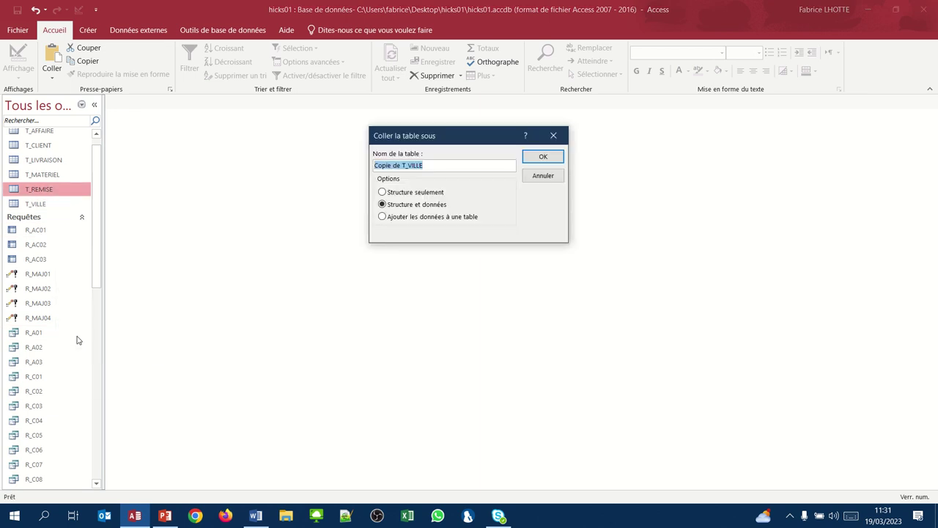
type("T_VIL")
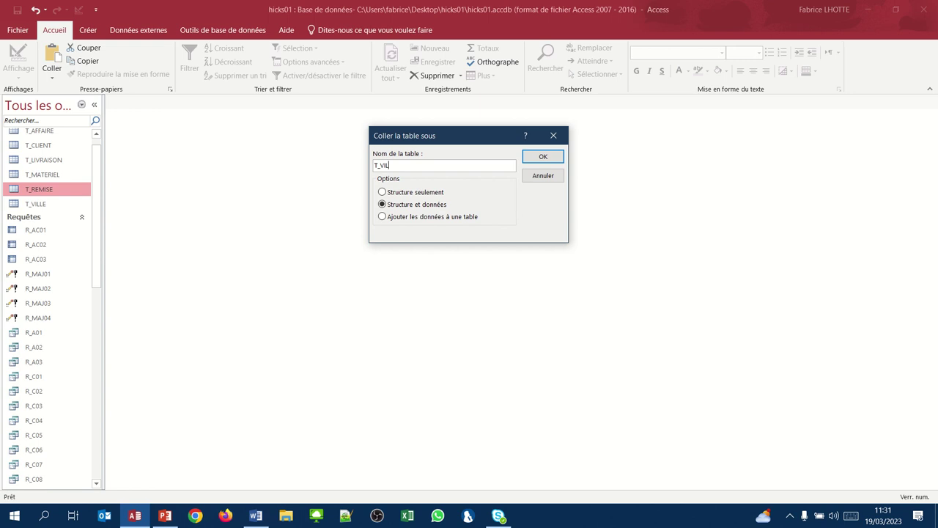
type("LEbackup")
left_click(532, 160)
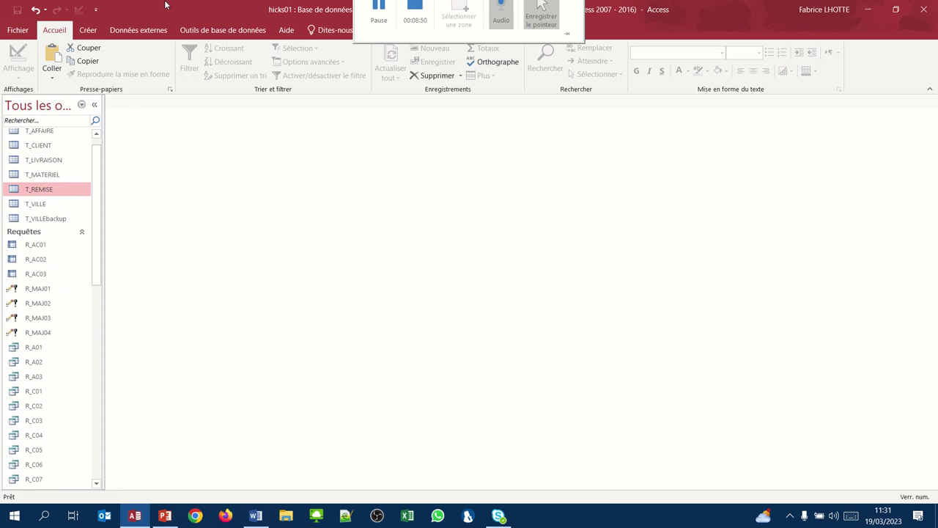
Create a new query in design view based on the T_VILLE table.
left_click(88, 31)
left_click(208, 73)
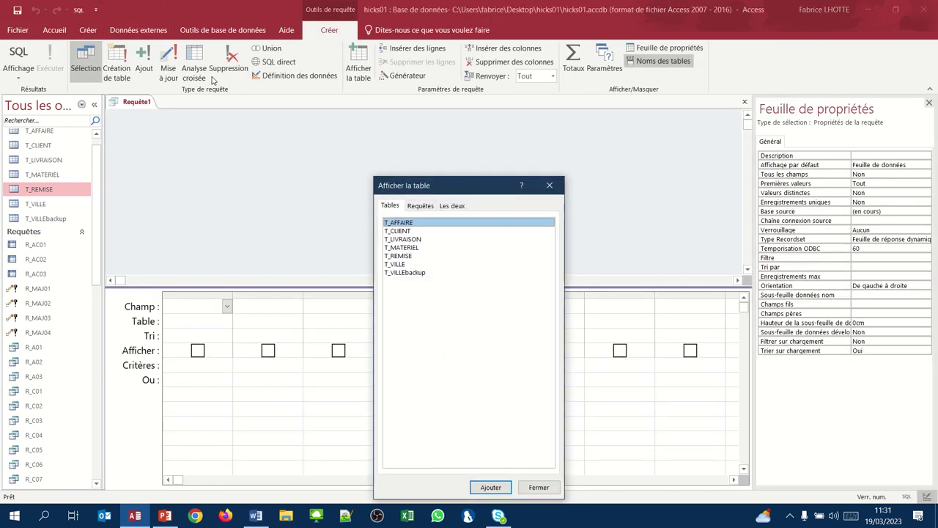
left_click(400, 265)
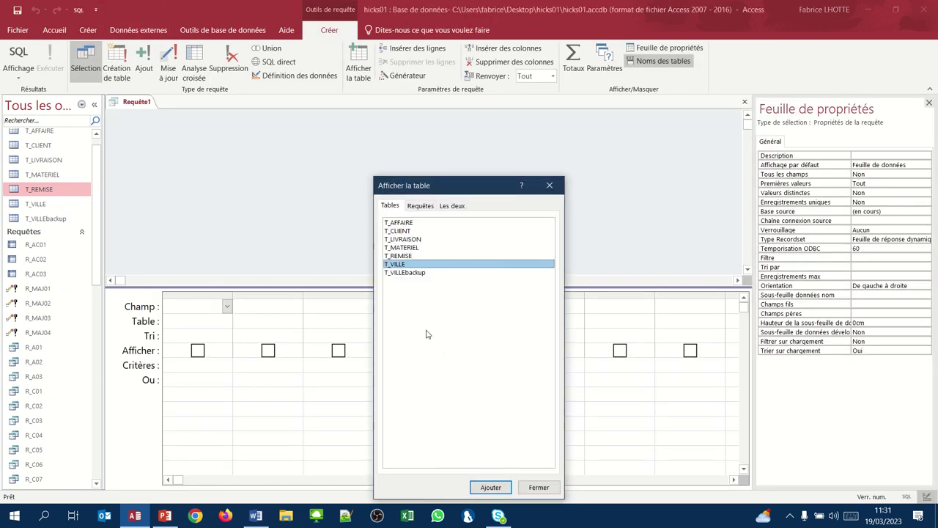
left_click(490, 487)
left_click(539, 487)
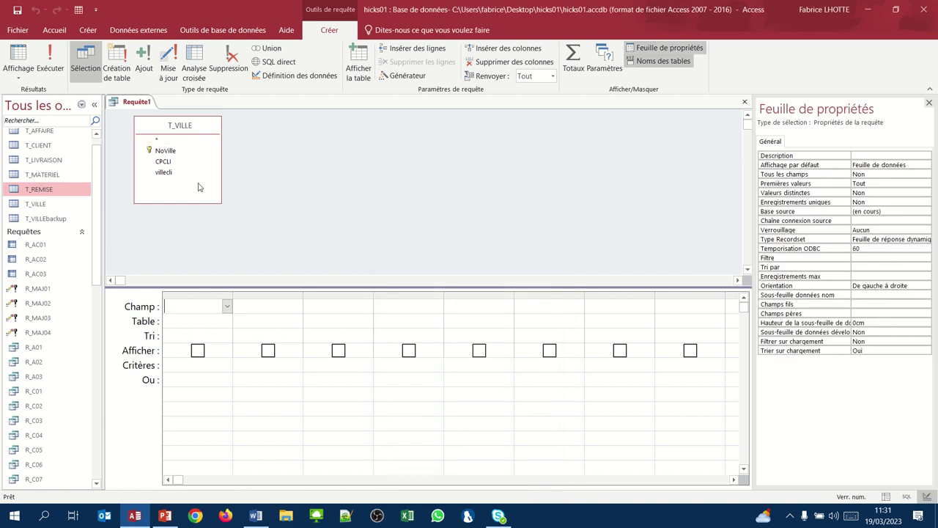
Add the CPCLI, villecli and NoVille fields to the query, in that order.
left_click(162, 163)
double_click(162, 163)
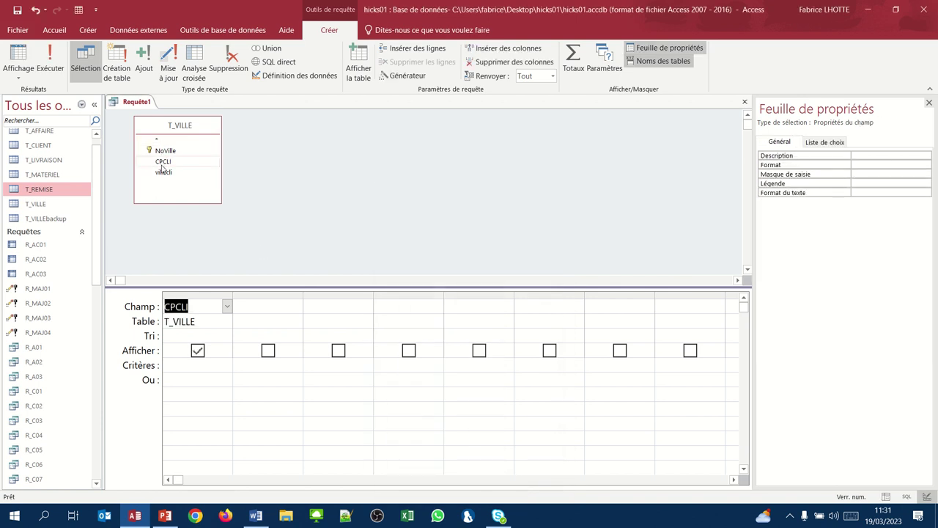
double_click(163, 171)
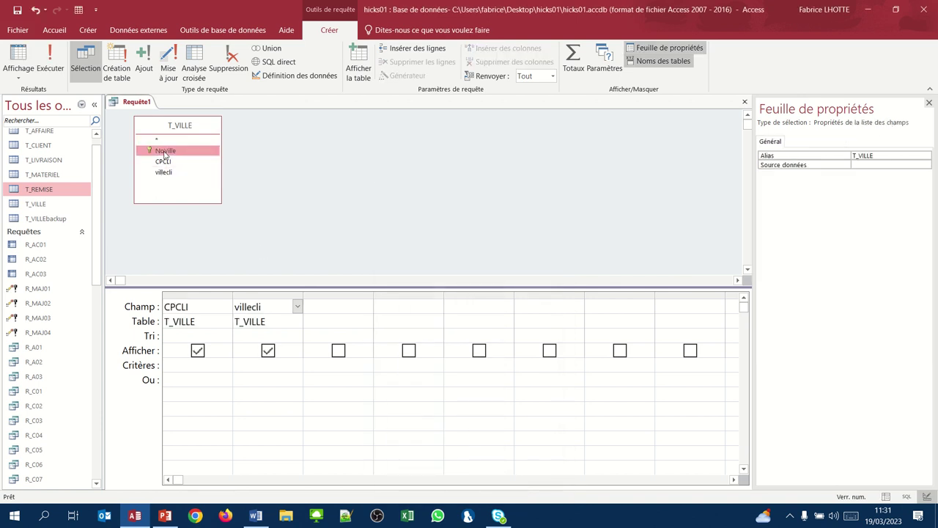
double_click(165, 151)
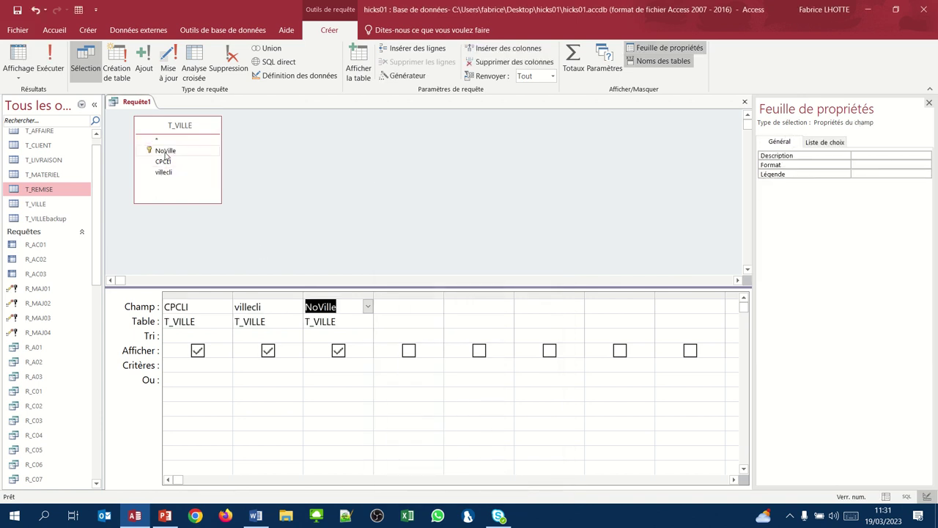
Set ascending order (Croissant) on the new query's CPCLI and villecli columns.
left_click(220, 336)
left_click(227, 335)
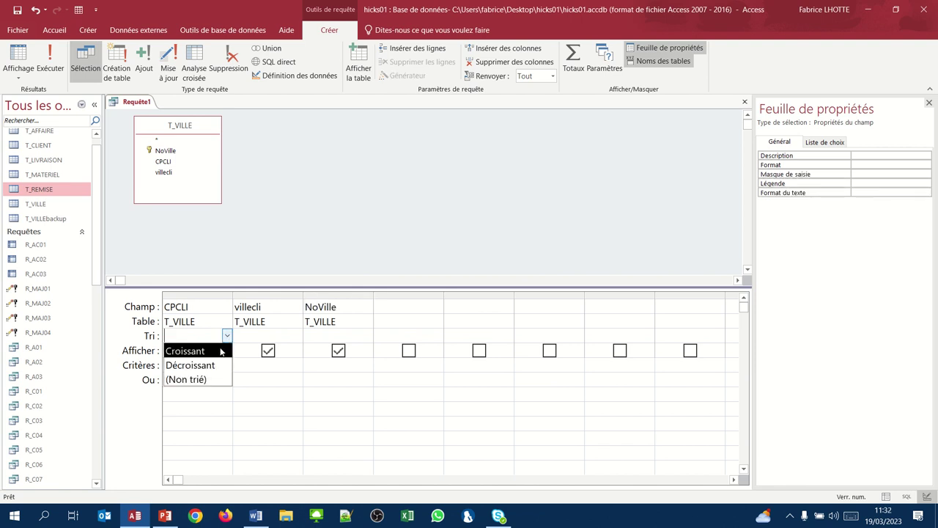
left_click(224, 351)
left_click(249, 337)
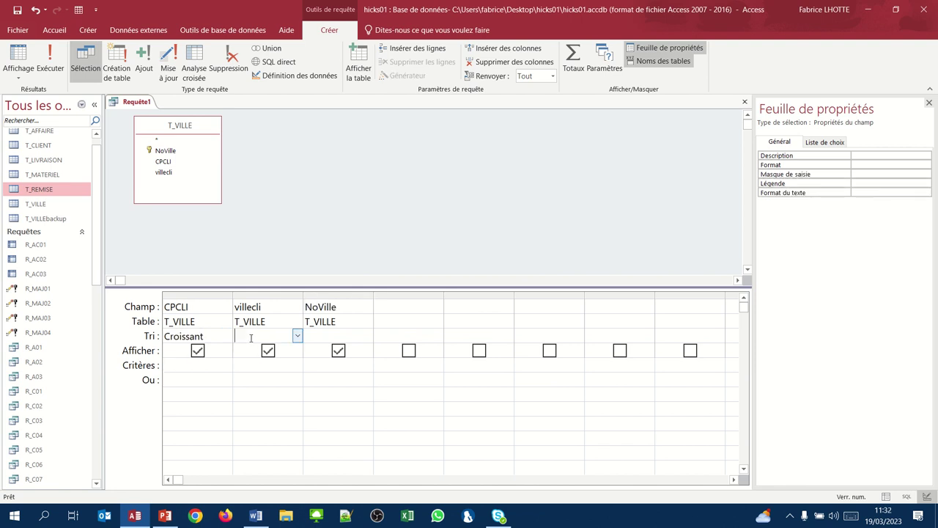
left_click(297, 335)
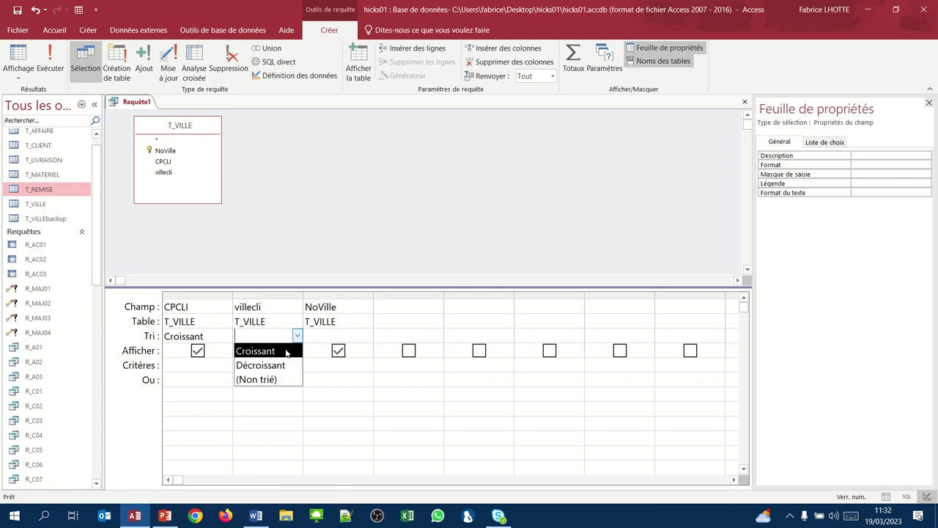
left_click(286, 352)
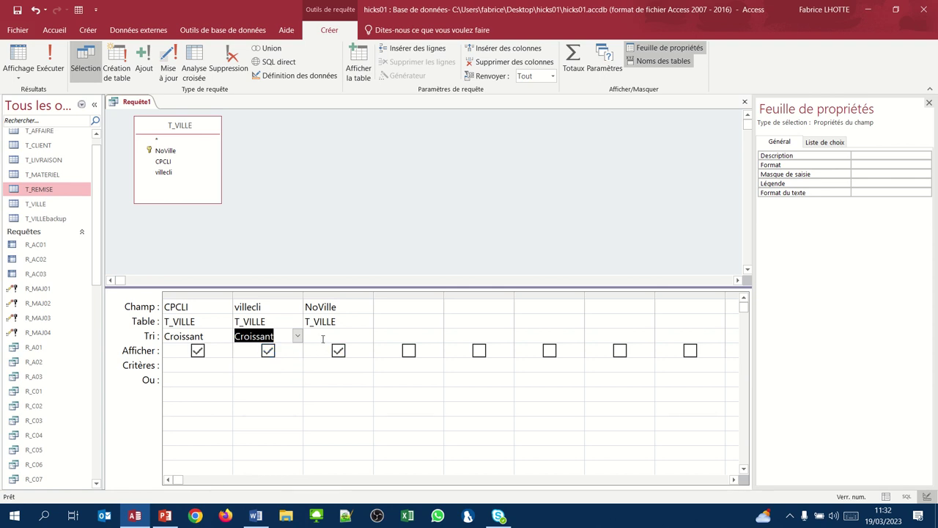
Leave NoVille unsorted, turn on totals for the query and set the NoVille operation to Compte.
left_click(323, 337)
left_click(367, 335)
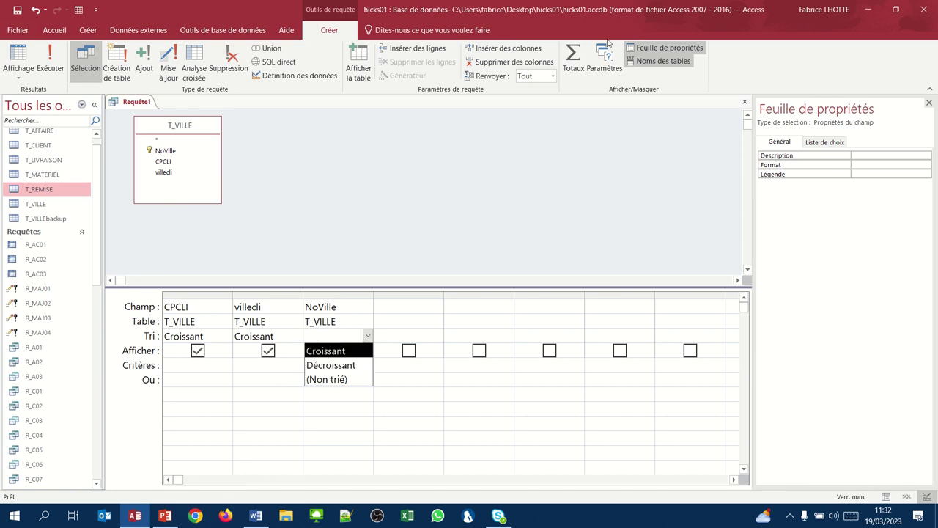
left_click(572, 57)
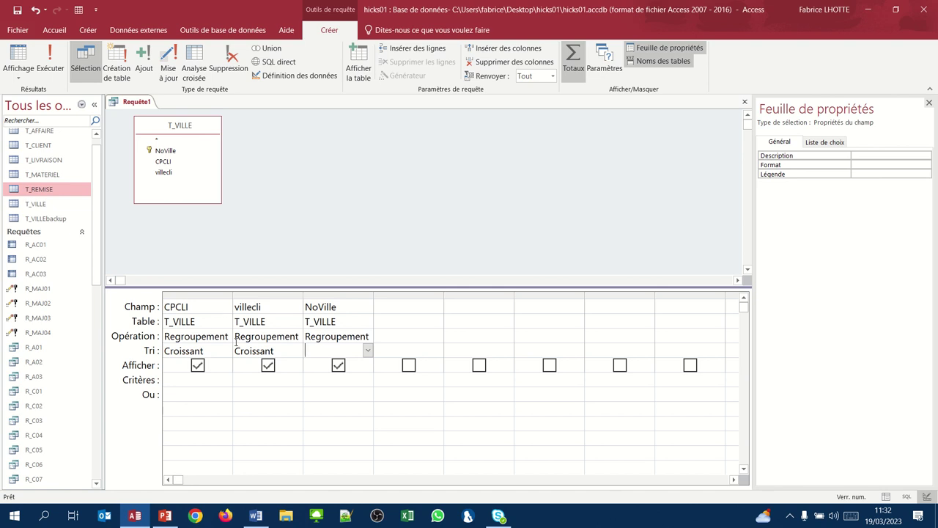
left_click(321, 337)
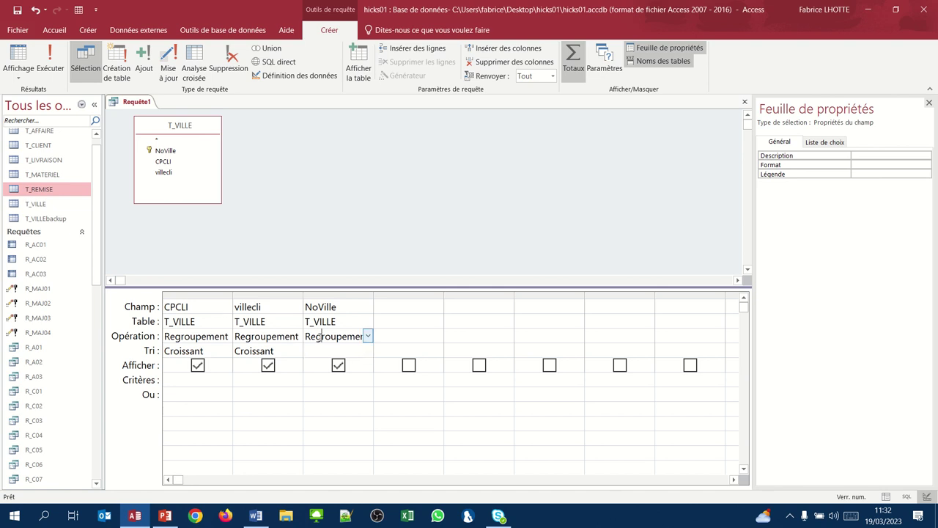
left_click(370, 337)
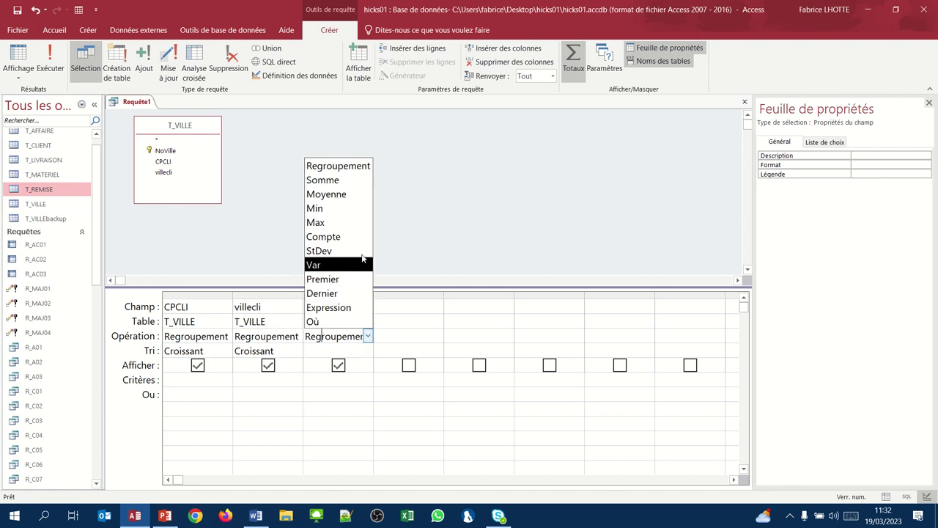
left_click(340, 237)
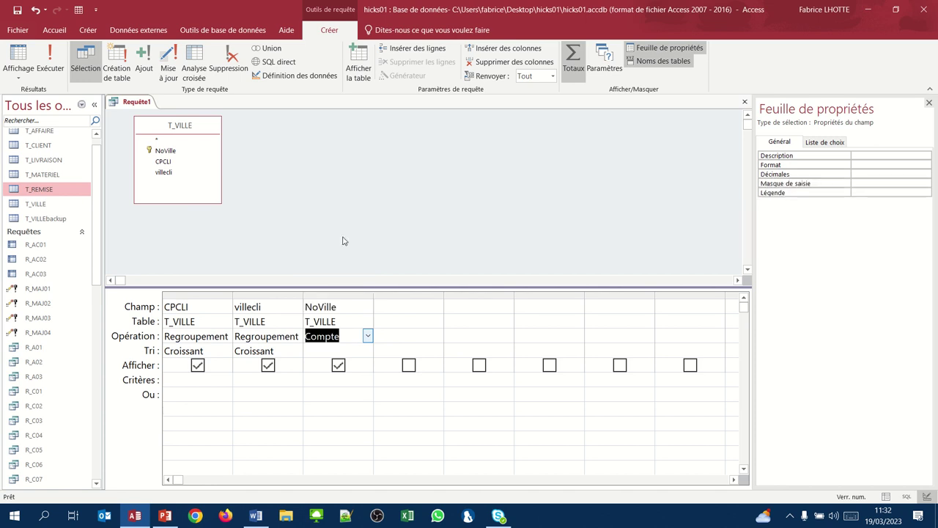
Preview the query result, return to the design and exclude the NoVille count from the displayed columns.
left_click(19, 59)
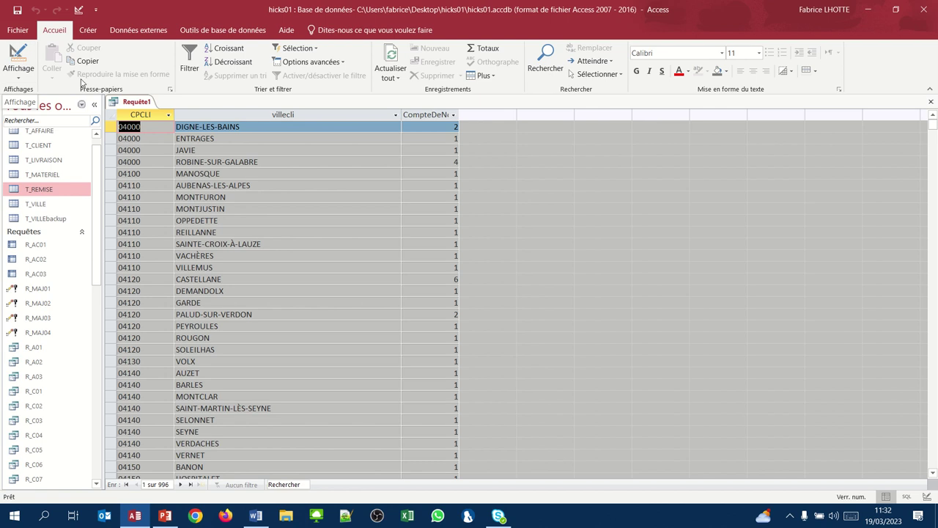
left_click(17, 58)
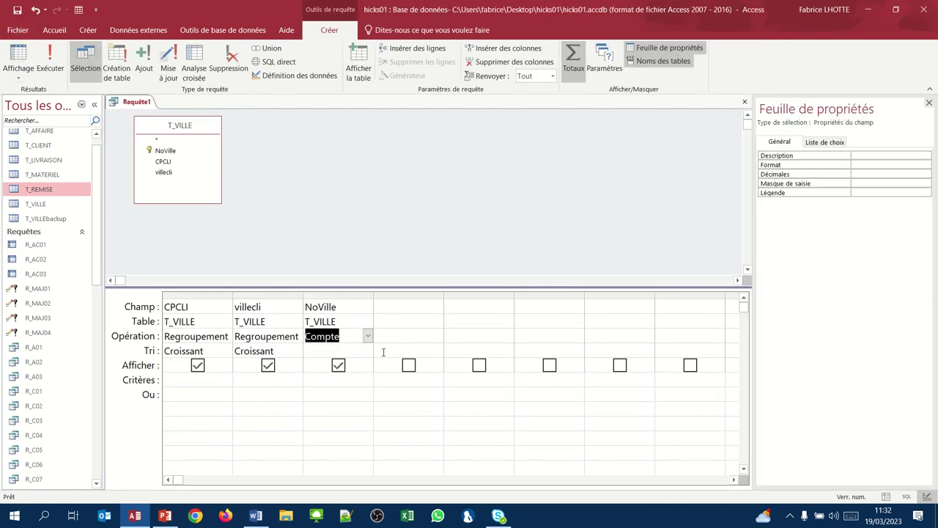
left_click(338, 365)
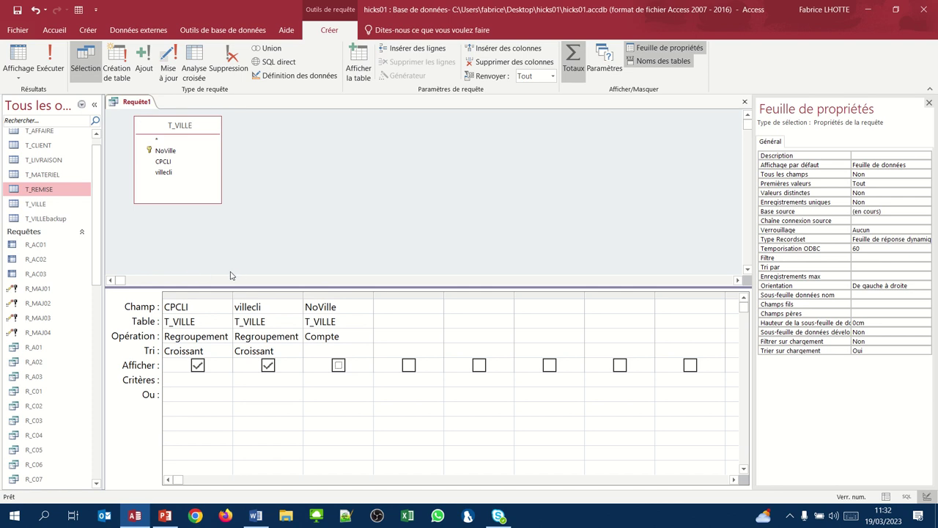
Convert the query to a make-table query that creates T_COMMUNE in the current database, preview its rows and return to the design.
left_click(125, 65)
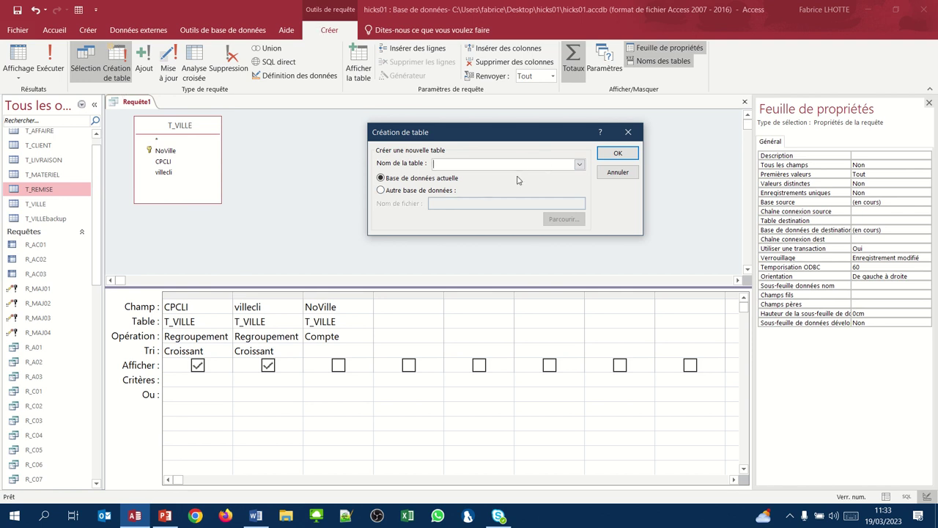
type("_COMMUNE")
left_click(620, 152)
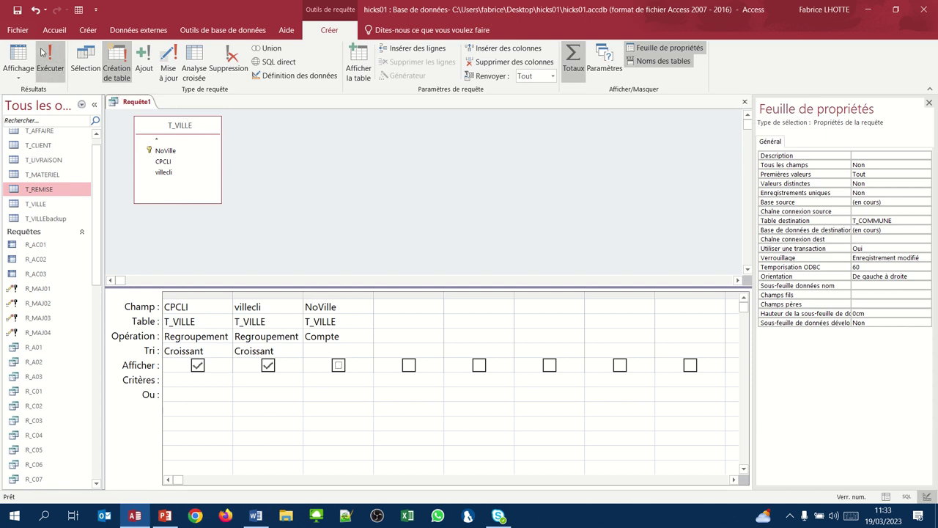
left_click(19, 57)
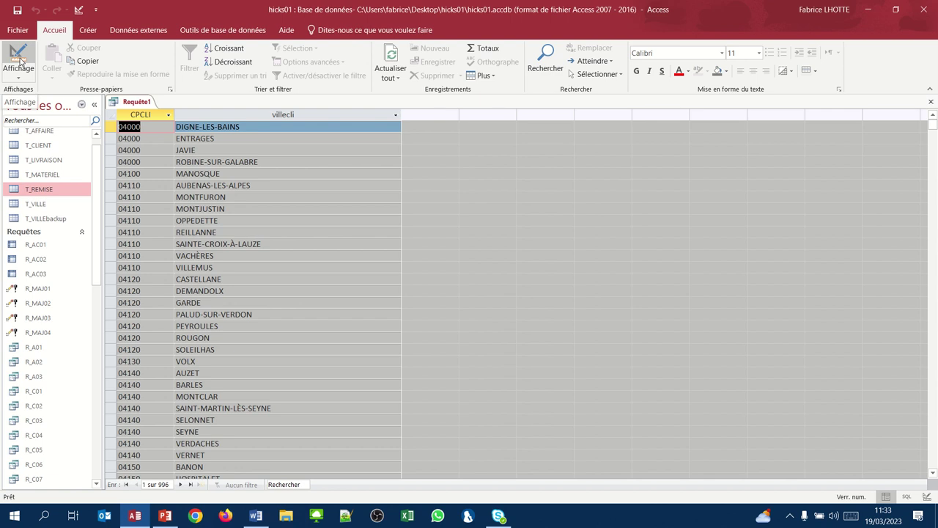
left_click(19, 59)
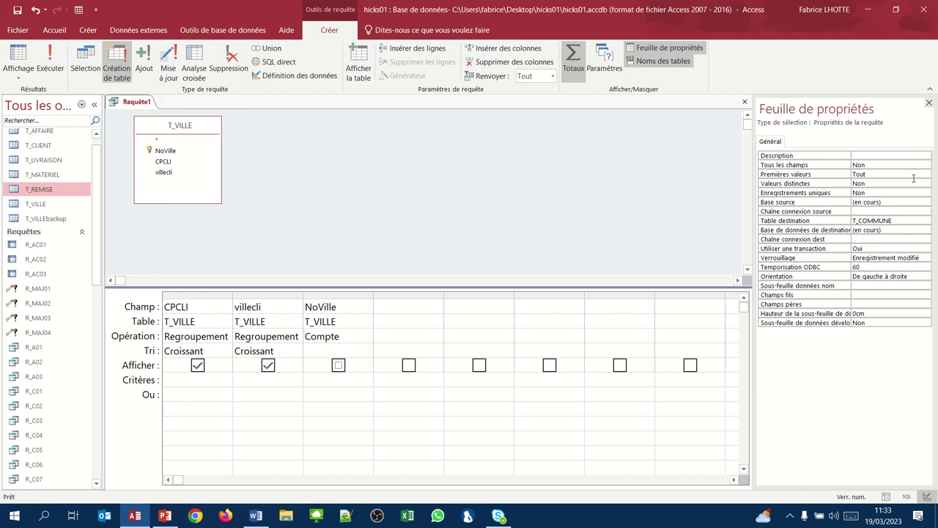
Close the make-table query and save it as R_CT4.
left_click(745, 103)
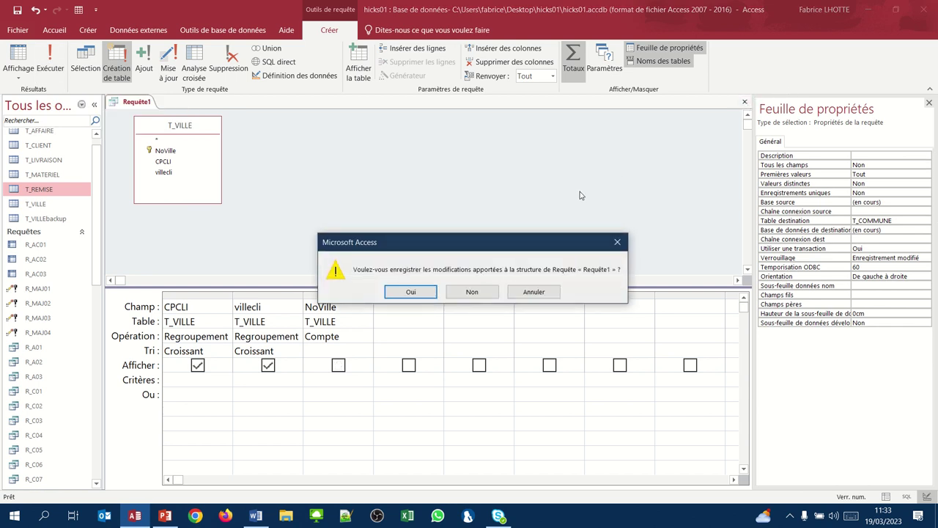
left_click(410, 292)
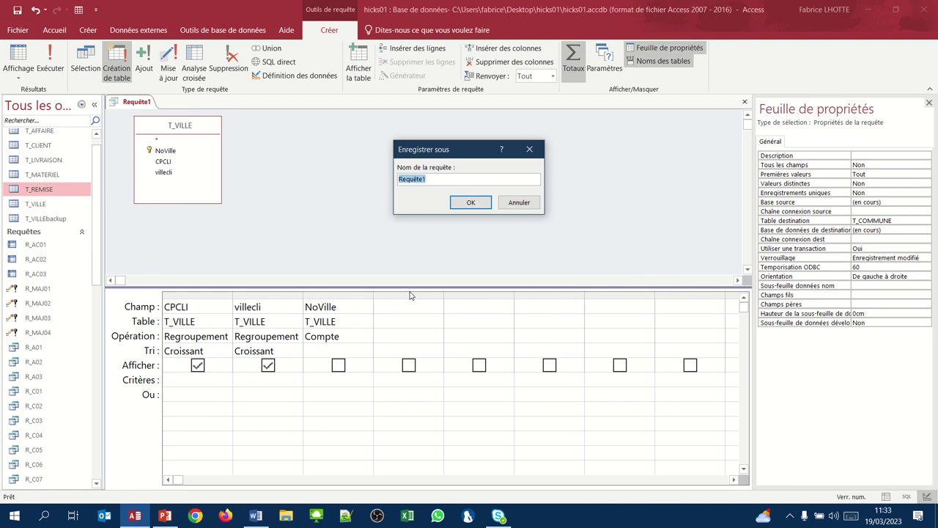
type("R_CT4")
key("Return")
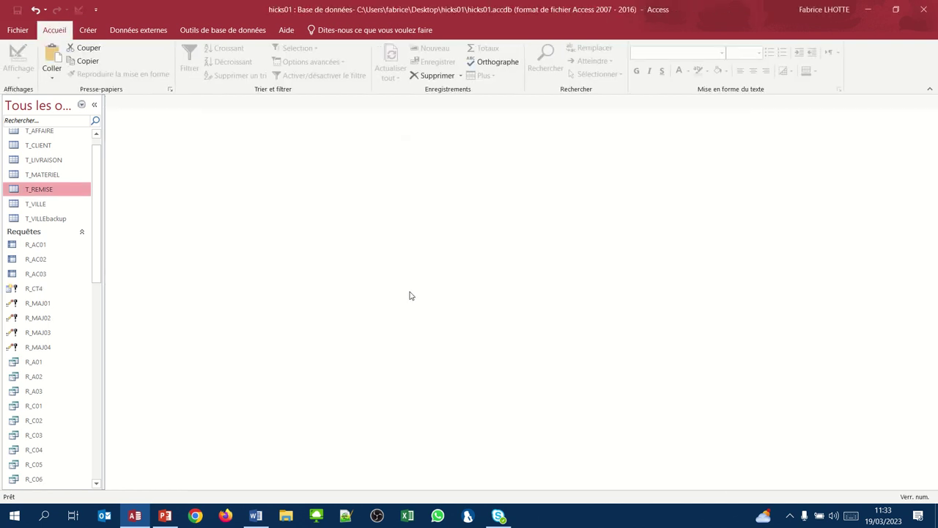
Run the R_CT4 query and accept the creation of the new table with its selected records.
left_click(97, 484)
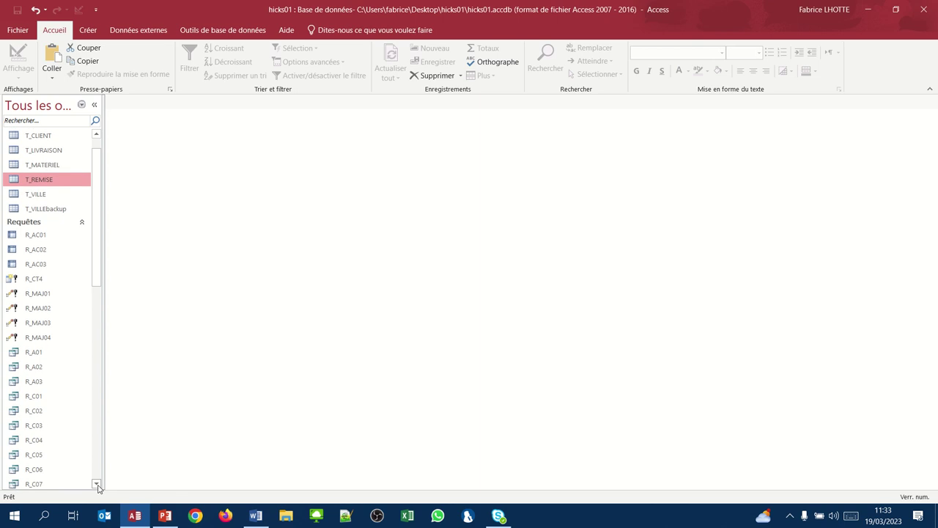
left_click_drag(97, 484, 97, 484)
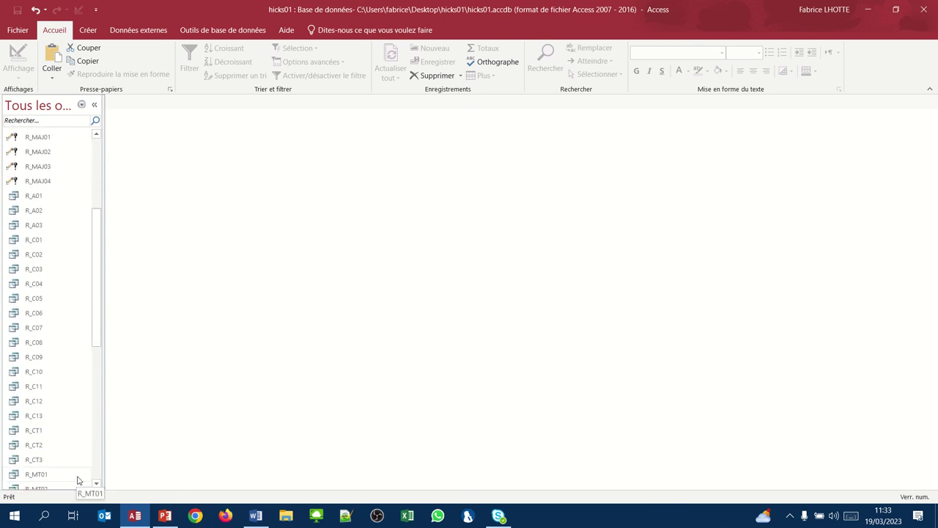
left_click_drag(94, 310, 99, 263)
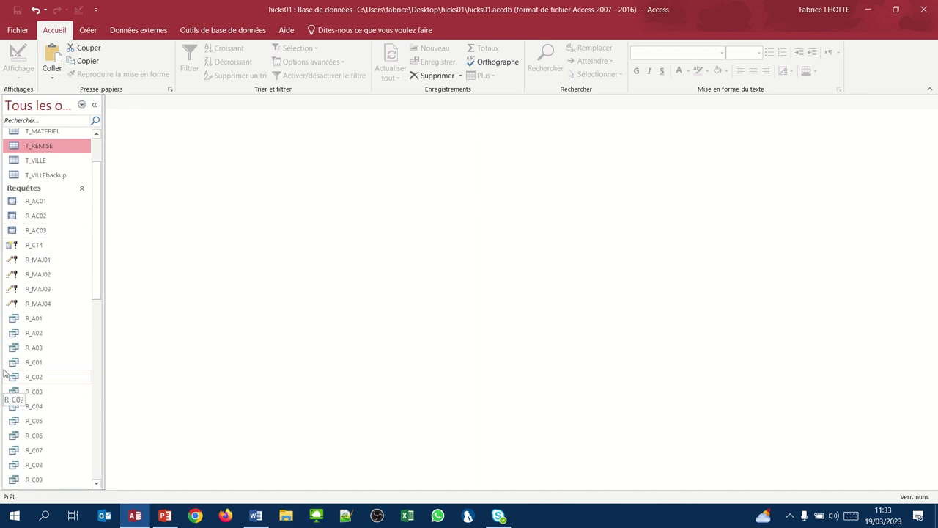
double_click(31, 250)
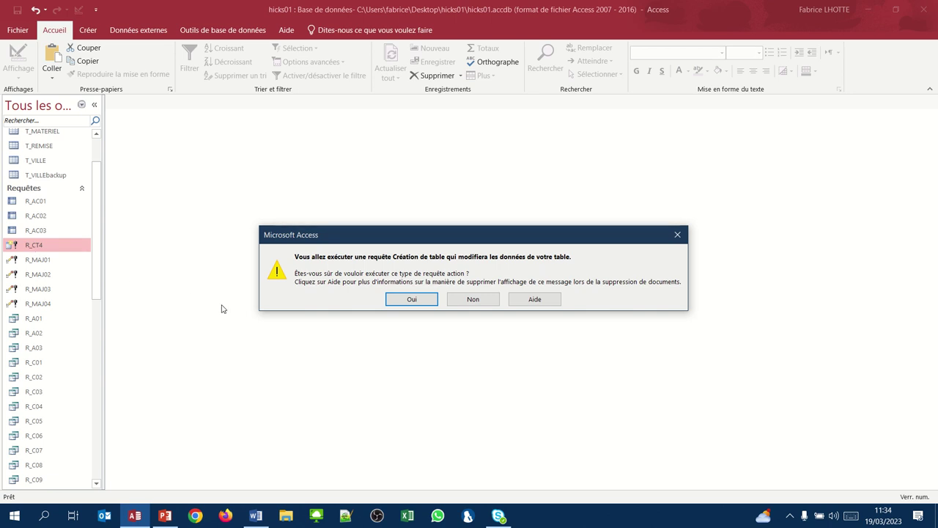
left_click(408, 301)
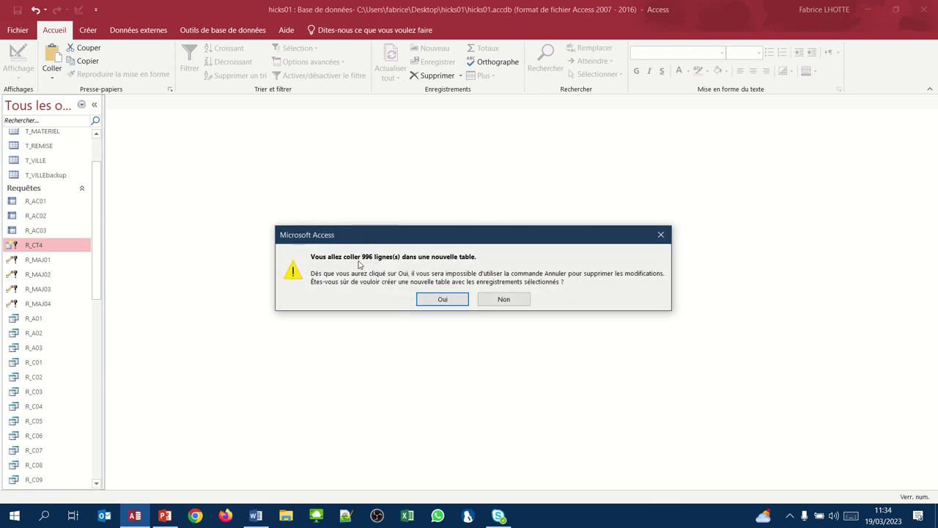
left_click(440, 299)
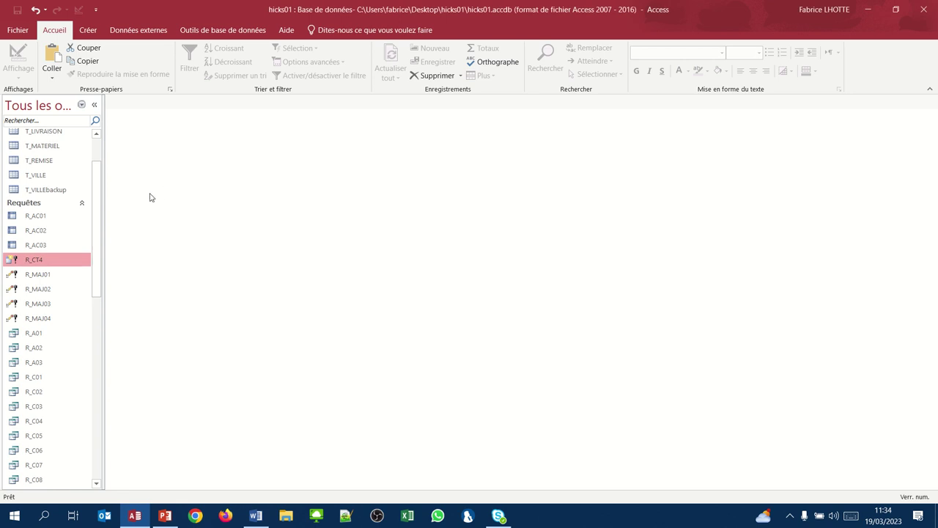
Find the new T_COMMUNE table among the database objects and open it.
left_click(95, 136)
left_click(96, 136)
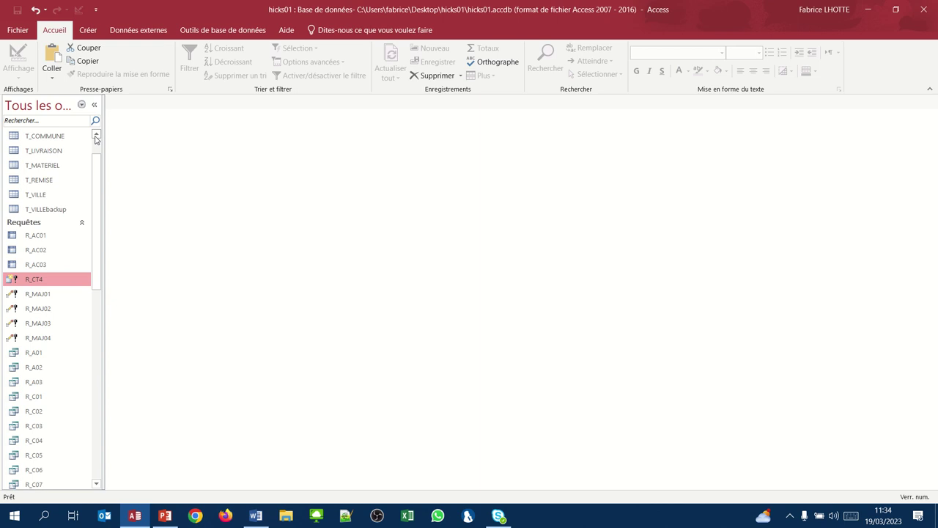
left_click(95, 136)
left_click(37, 146)
double_click(37, 151)
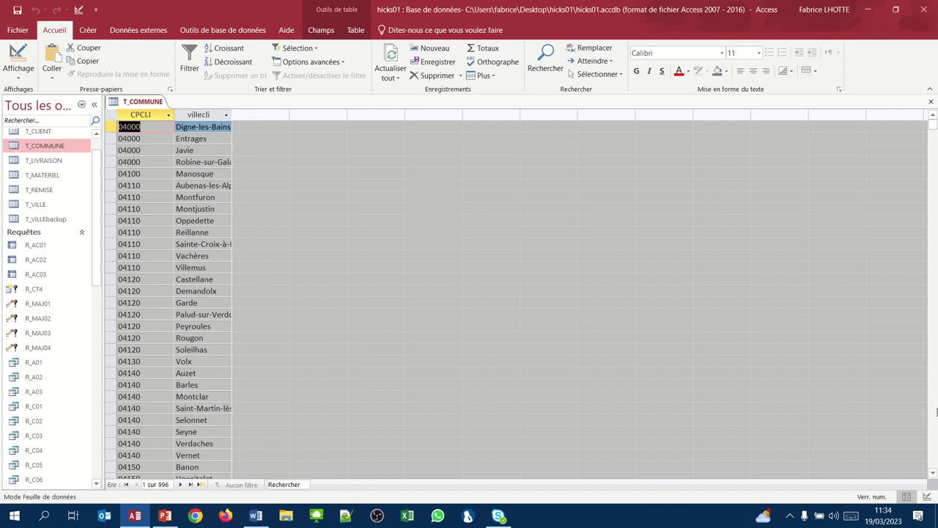
Examine the postal codes and towns throughout T_COMMUNE, widening the villecli column to read the full names.
left_click(934, 415)
left_click_drag(933, 414, 934, 440)
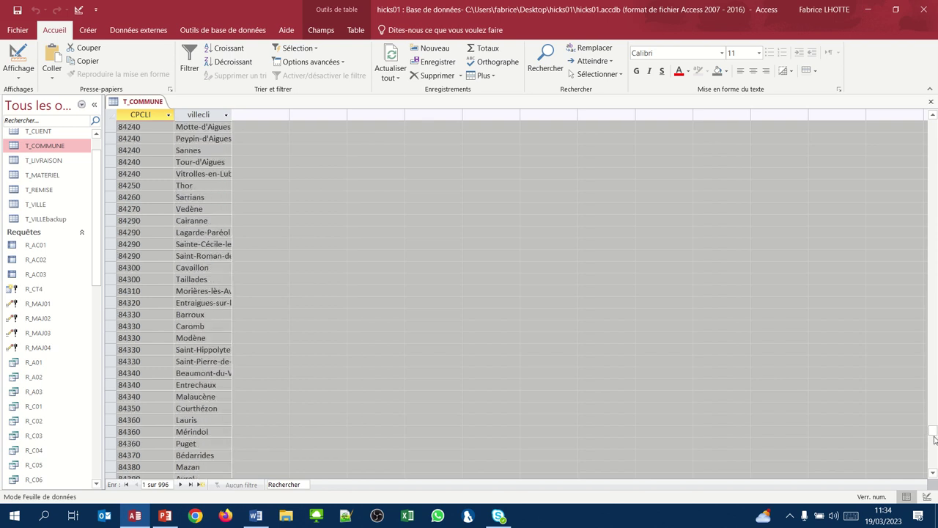
left_click(932, 346)
left_click(933, 345)
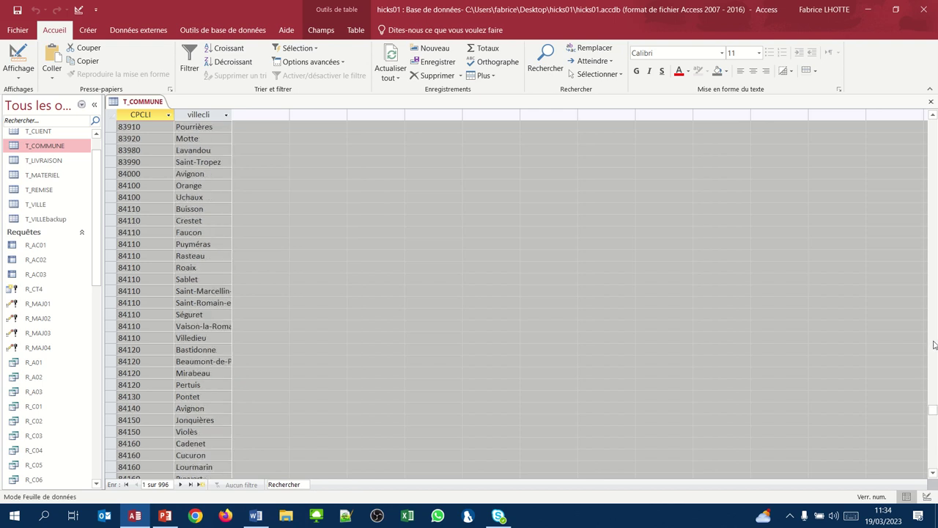
left_click(935, 273)
left_click(935, 273)
left_click(936, 274)
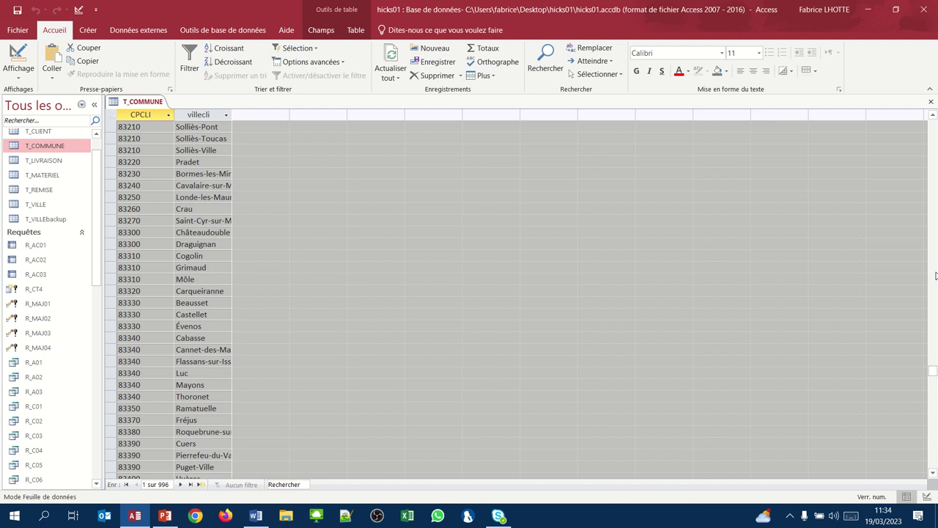
left_click(935, 274)
left_click(935, 275)
left_click(935, 274)
left_click(935, 275)
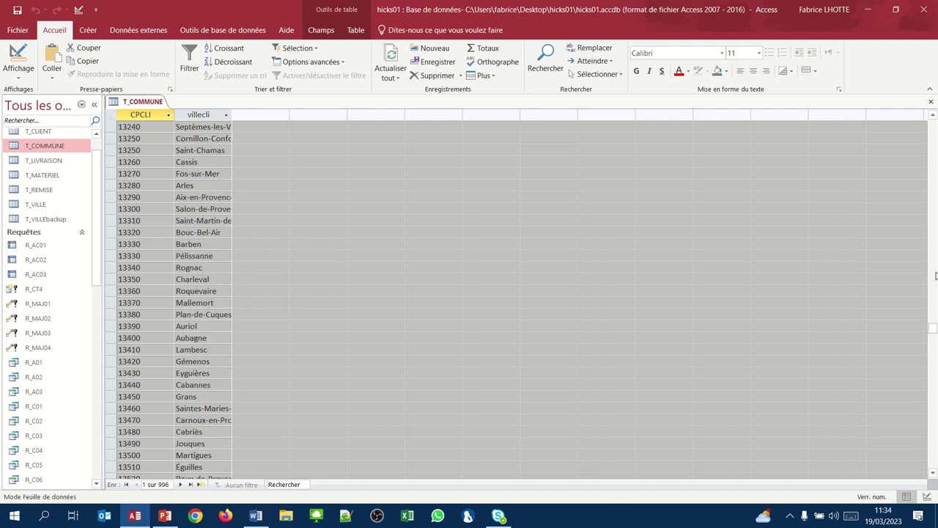
left_click(935, 274)
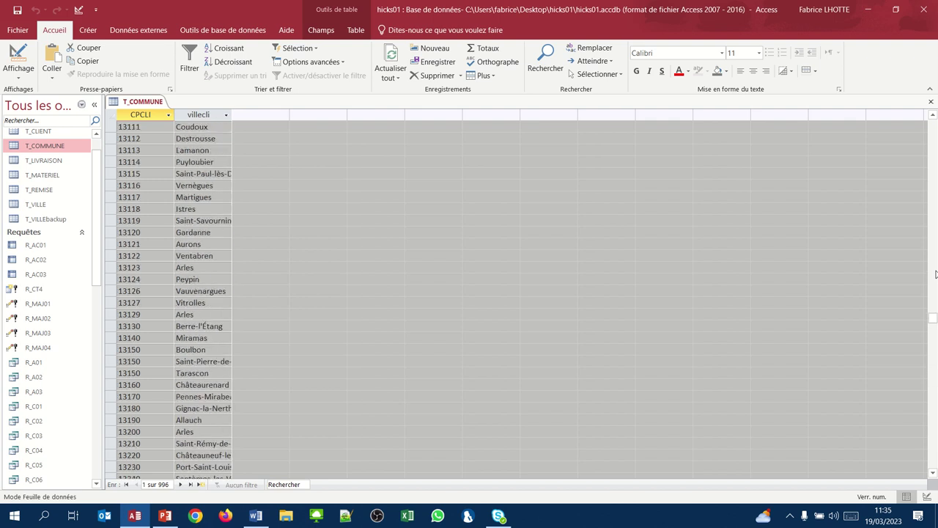
left_click(932, 229)
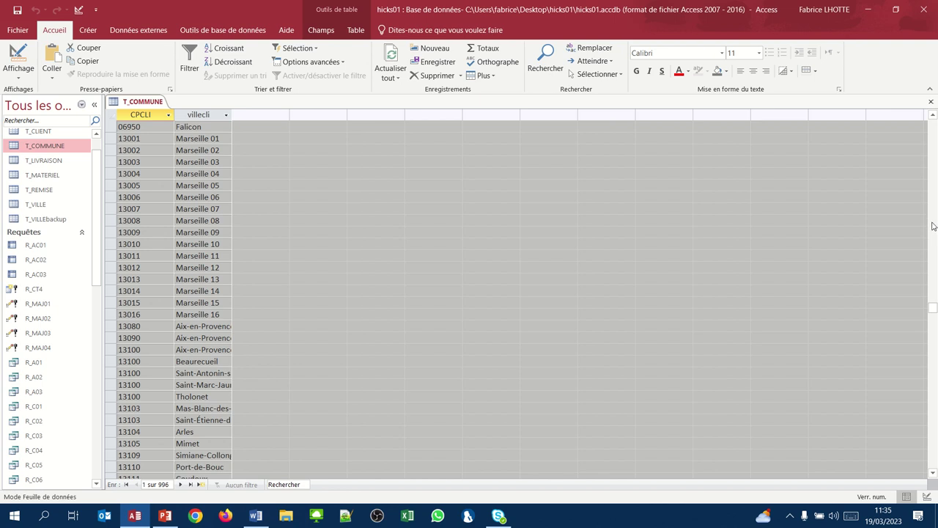
left_click(933, 227)
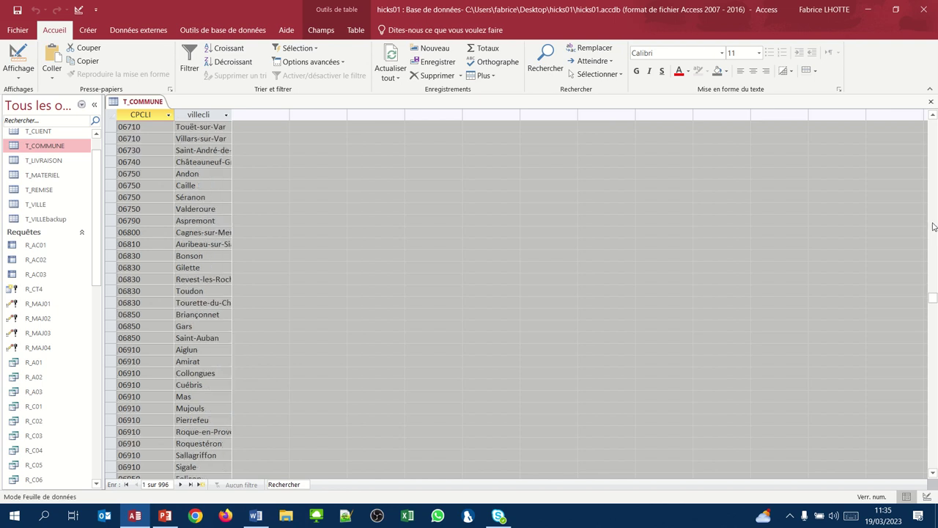
left_click(933, 354)
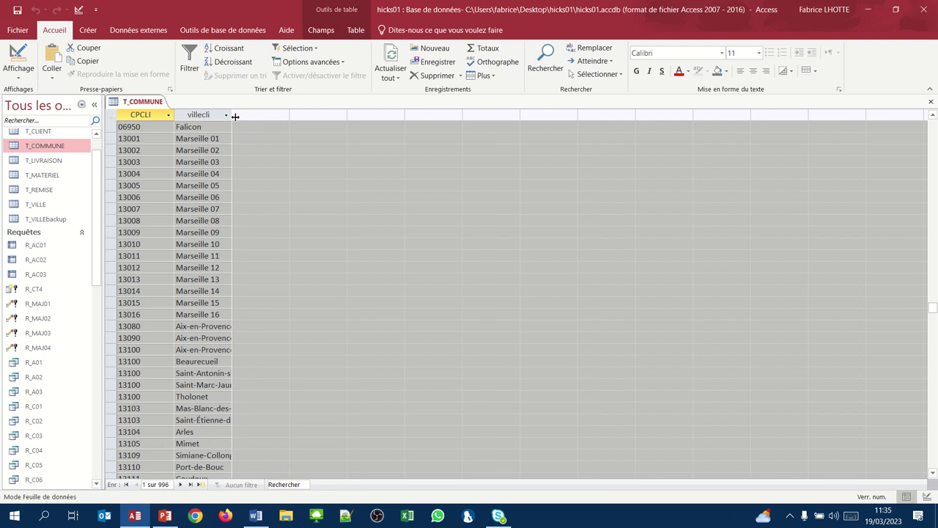
left_click_drag(233, 115, 288, 126)
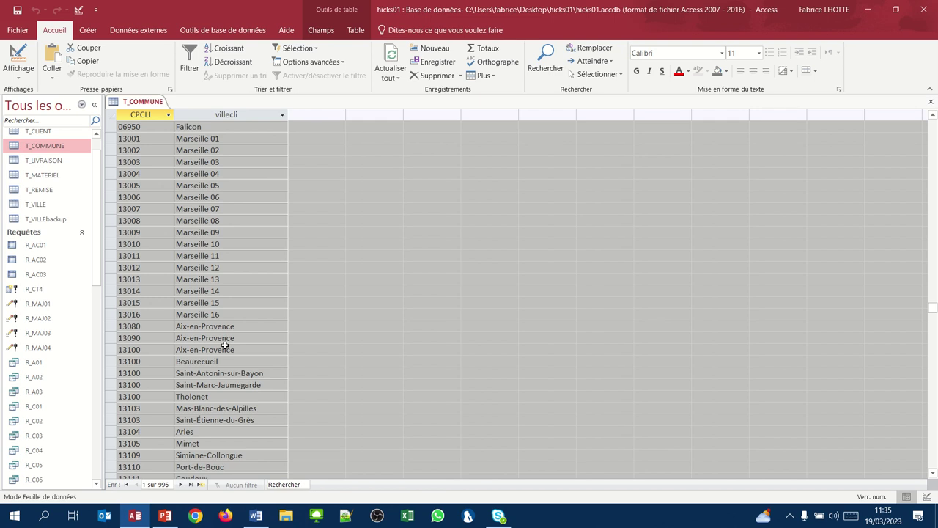
In T_COMMUNE's design, insert a field above CPCLI named noVille with the NuméroAuto data type.
left_click(16, 58)
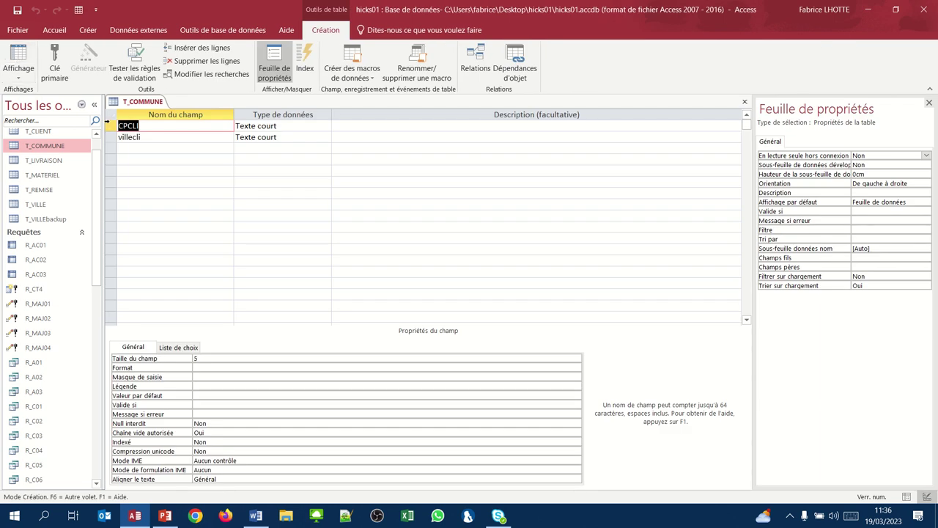
right_click(110, 126)
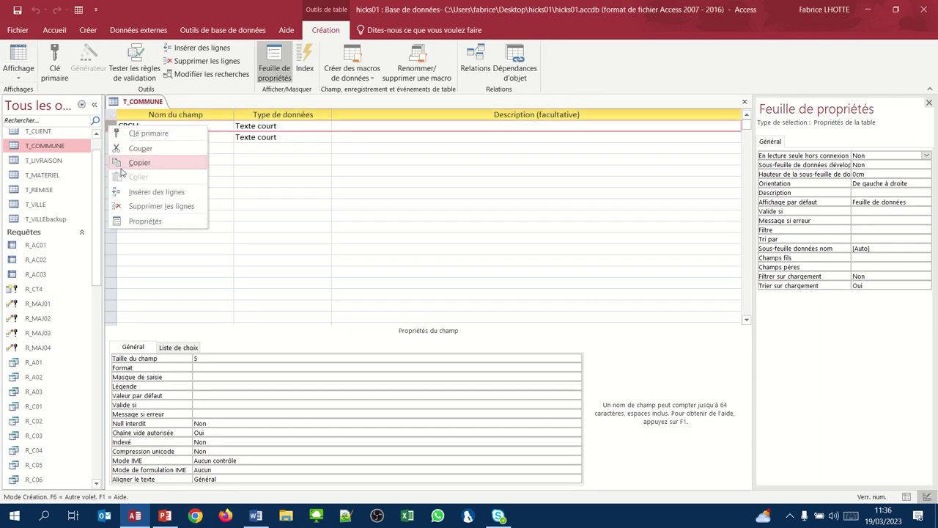
left_click(130, 189)
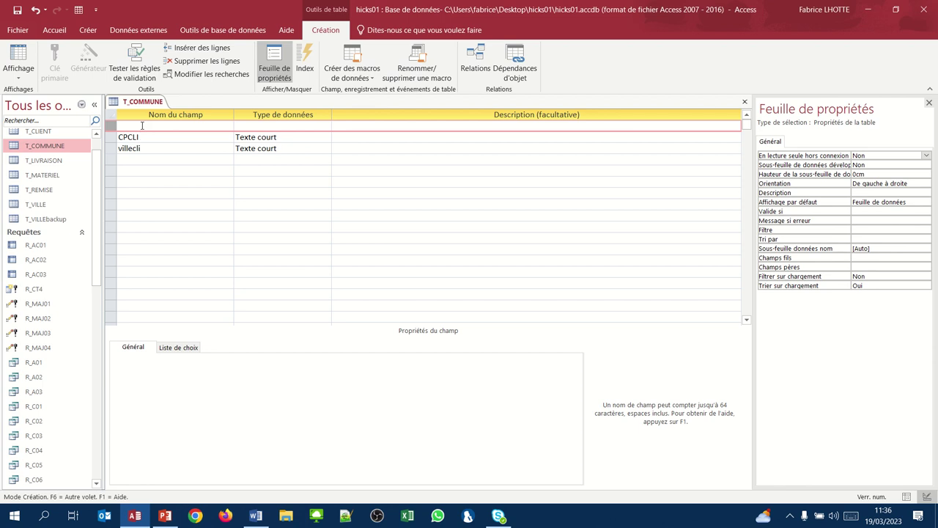
left_click(142, 125)
type("no")
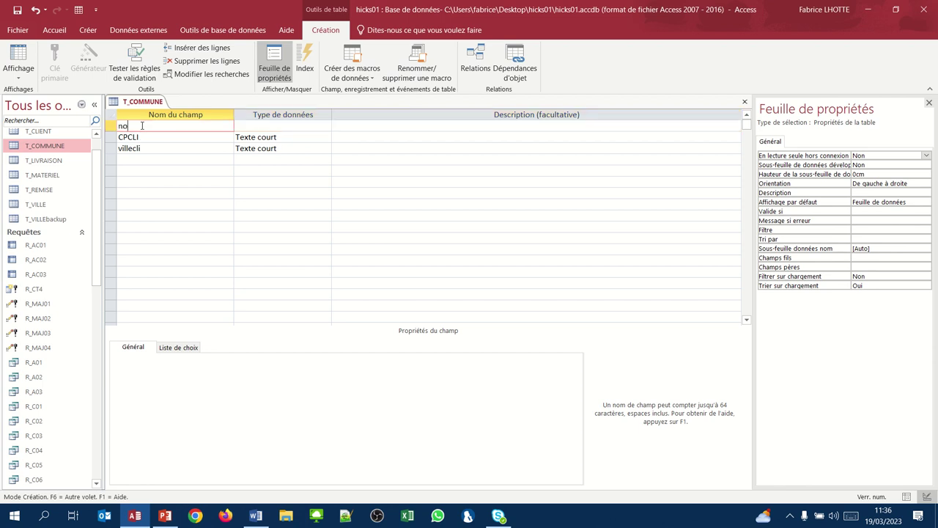
type("Ville")
left_click(261, 127)
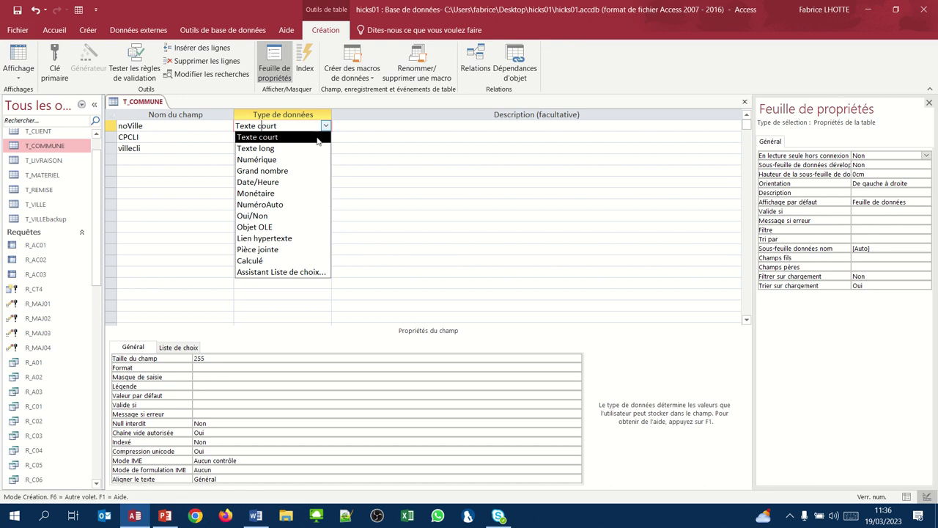
left_click(298, 205)
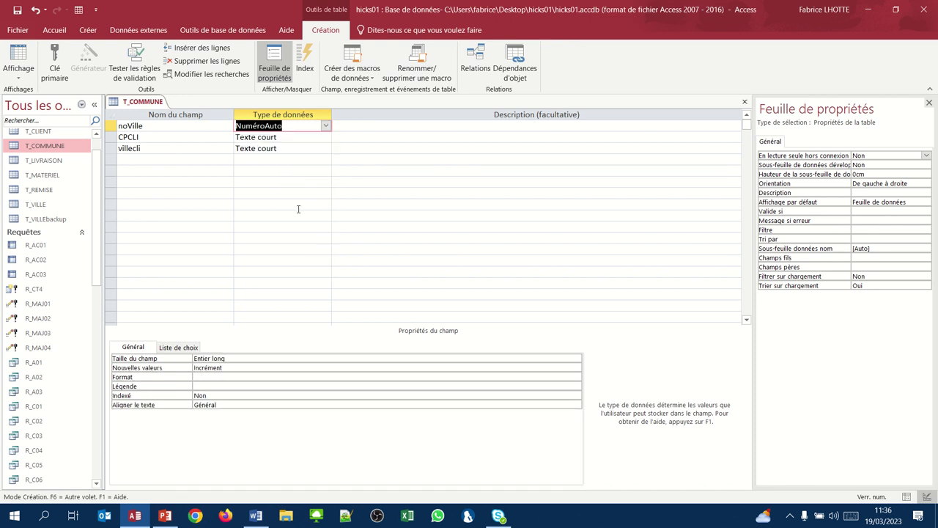
Enter "Numéro de ville" as the description of the noVille field.
left_click(347, 125)
type("Numéro ")
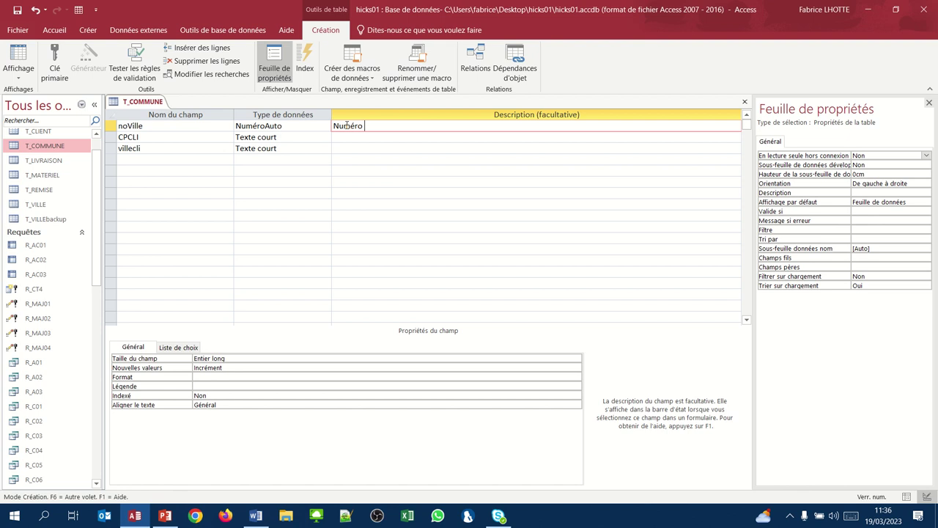
type("de ville")
key("Return")
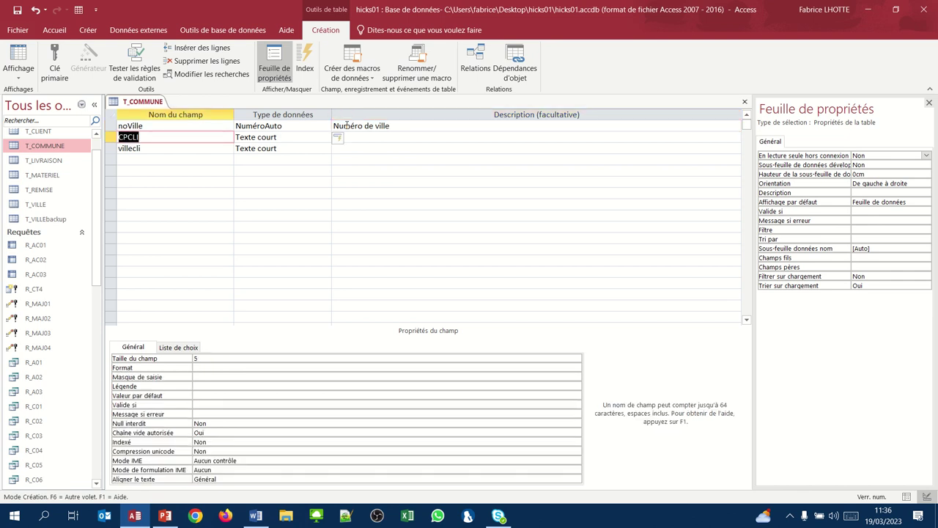
Enter "Code postal client" as the description of the CPCLI field.
key("Return")
key("Return")
type("CPCLI")
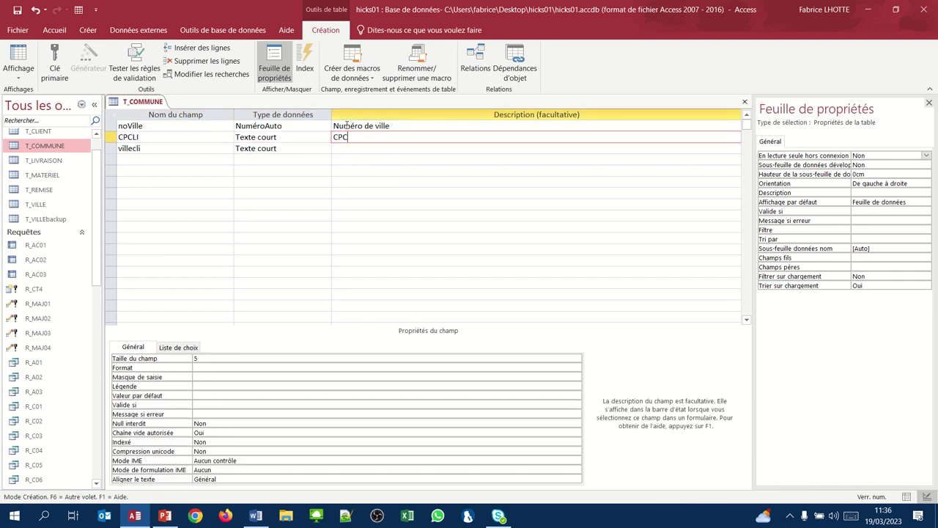
key("BackSpace")
key("BackSpace")
key("BackSpace")
key("BackSpace")
left_click(347, 125)
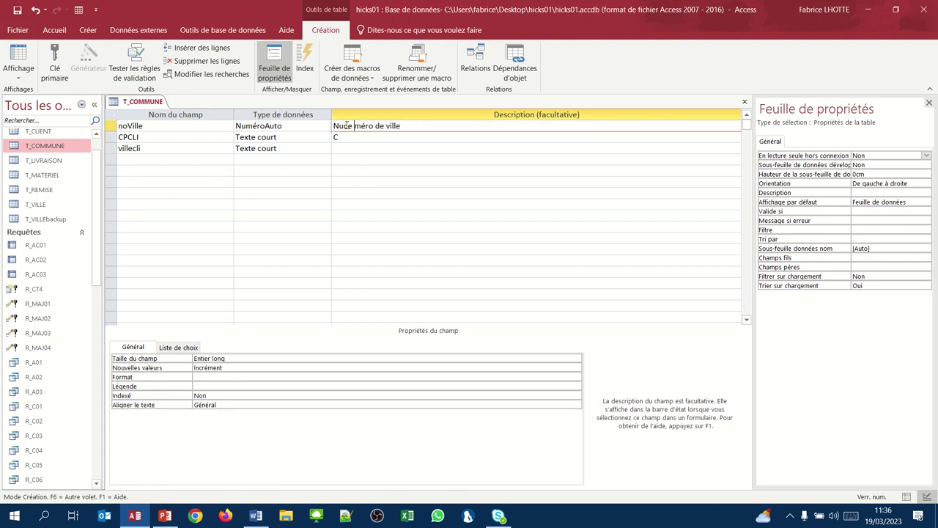
key("BackSpace")
left_click(353, 138)
type("ode posa")
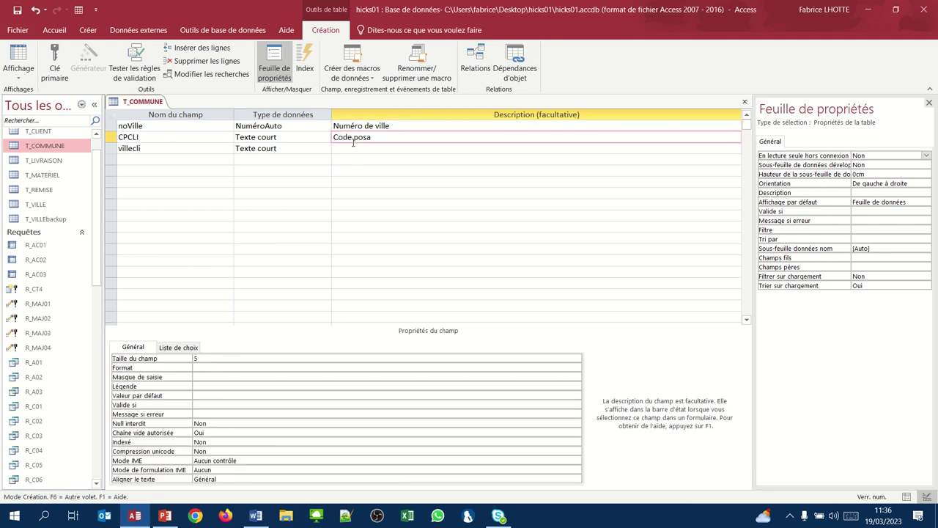
key("BackSpace")
type("tal client")
Enter "Nom de la ville" as the description of the villecli field.
left_click(358, 148)
type("Nom de la ville")
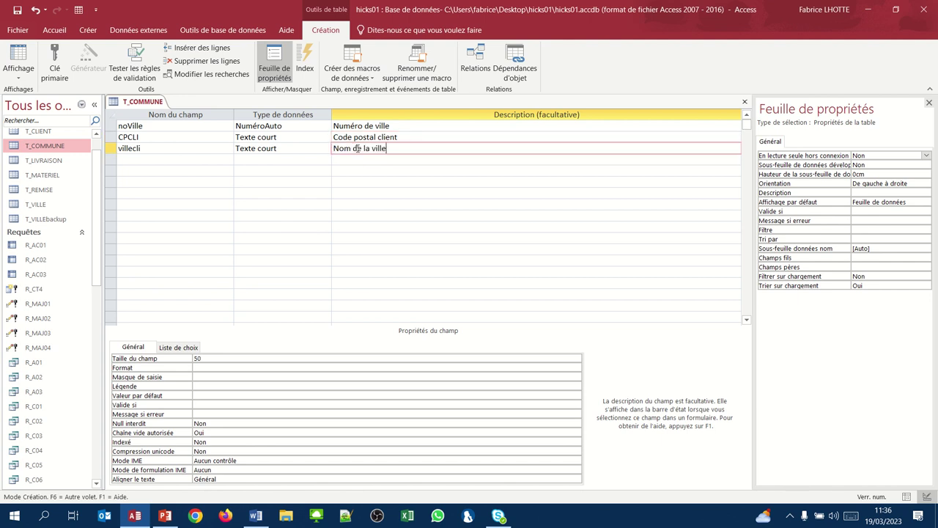
key("Return")
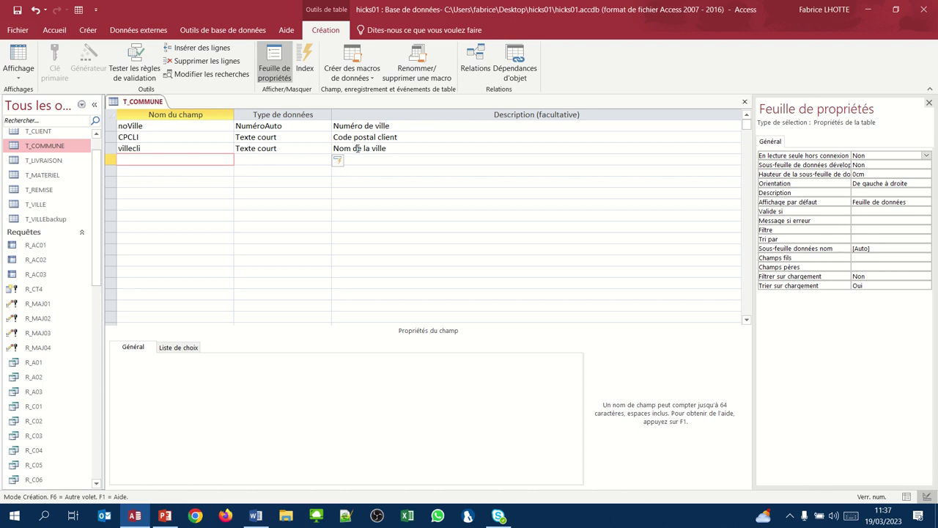
Make noVille the primary key of T_COMMUNE, then save the table and display its records.
left_click(214, 148)
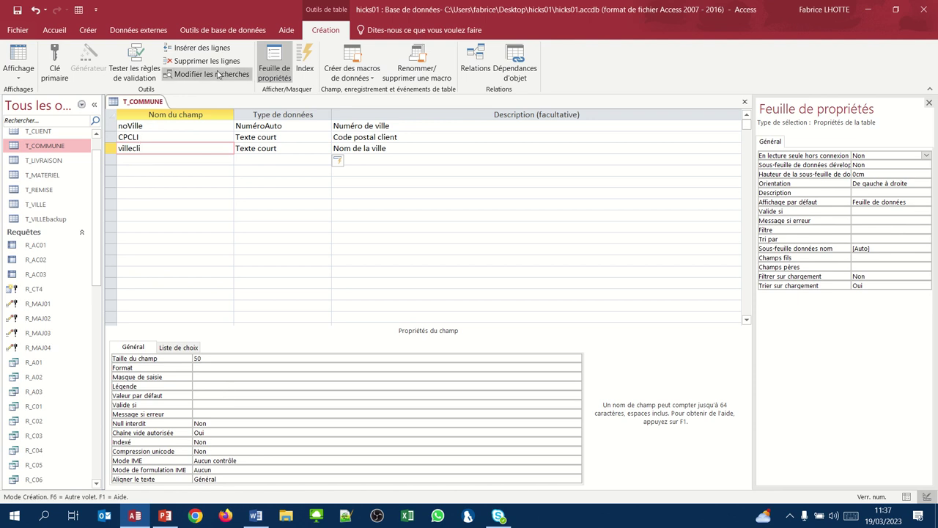
mouse_move(350, 5)
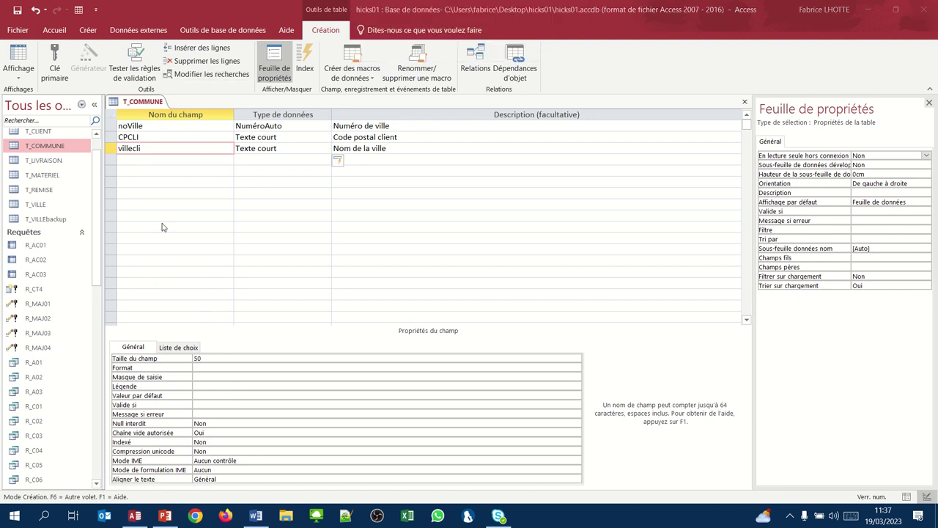
left_click(139, 125)
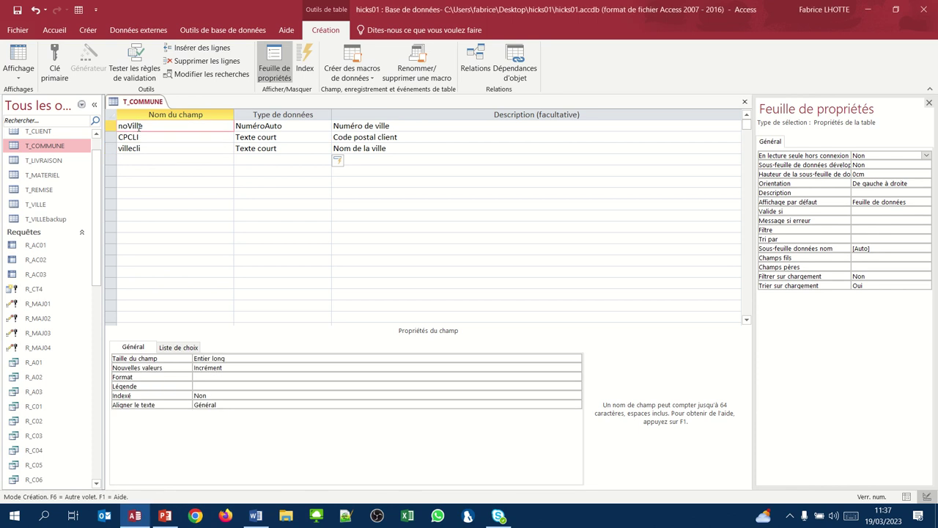
left_click(55, 62)
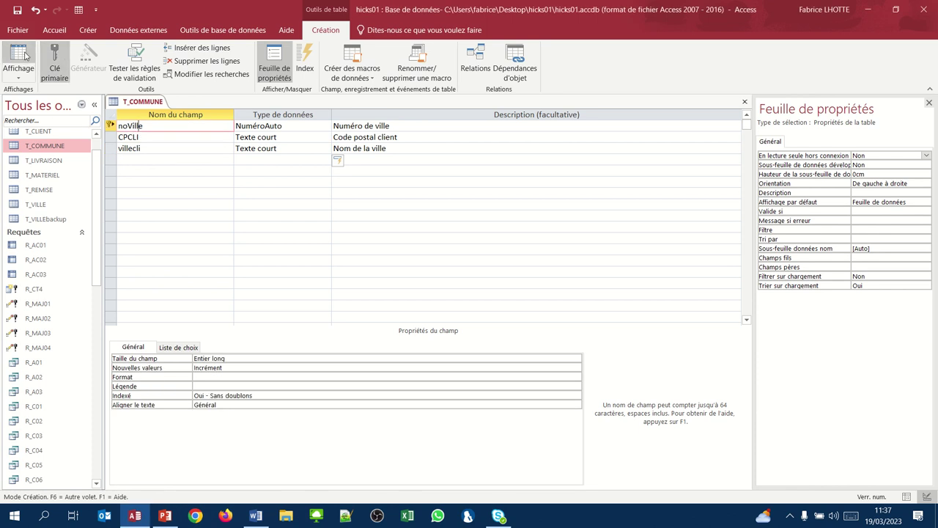
left_click(28, 58)
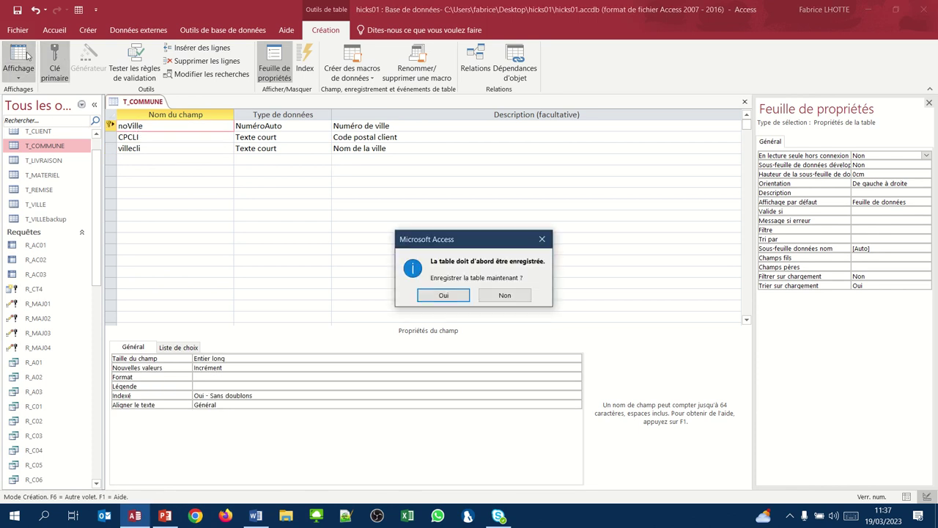
left_click(420, 298)
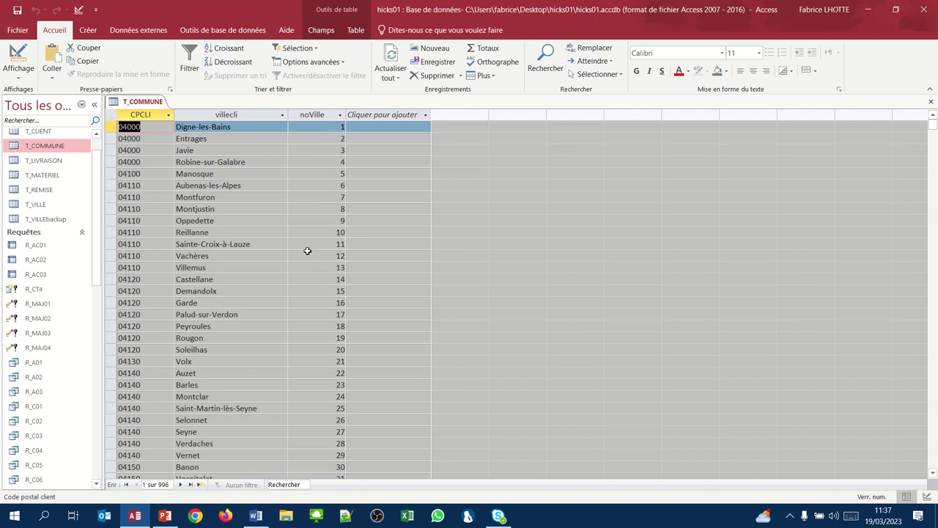
Move the noVille column ahead of CPCLI in the T_COMMUNE datasheet and compare the field order with the table design.
left_click(16, 53)
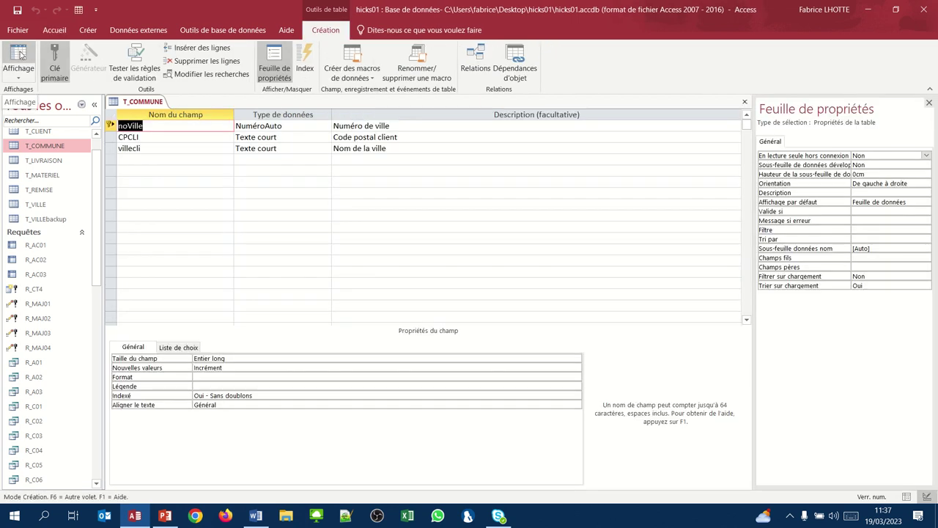
left_click(16, 53)
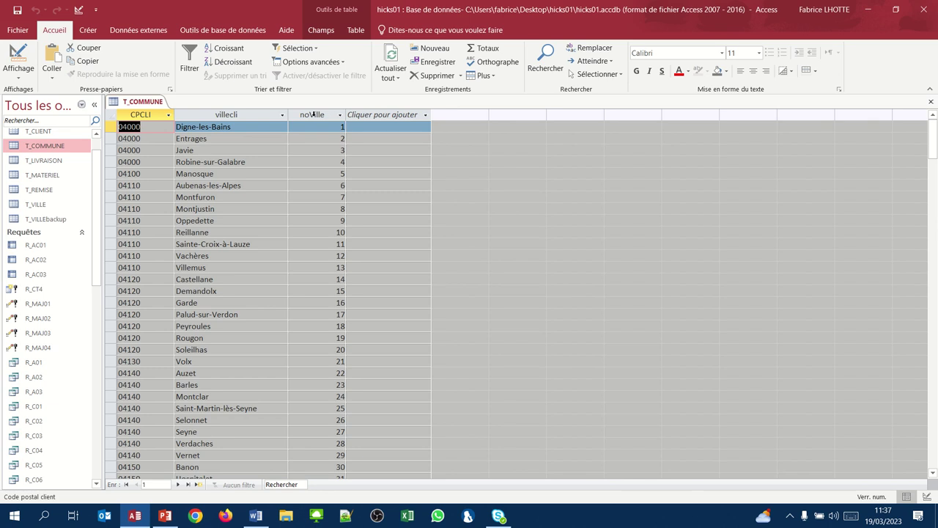
left_click(329, 115)
left_click_drag(330, 115, 167, 120)
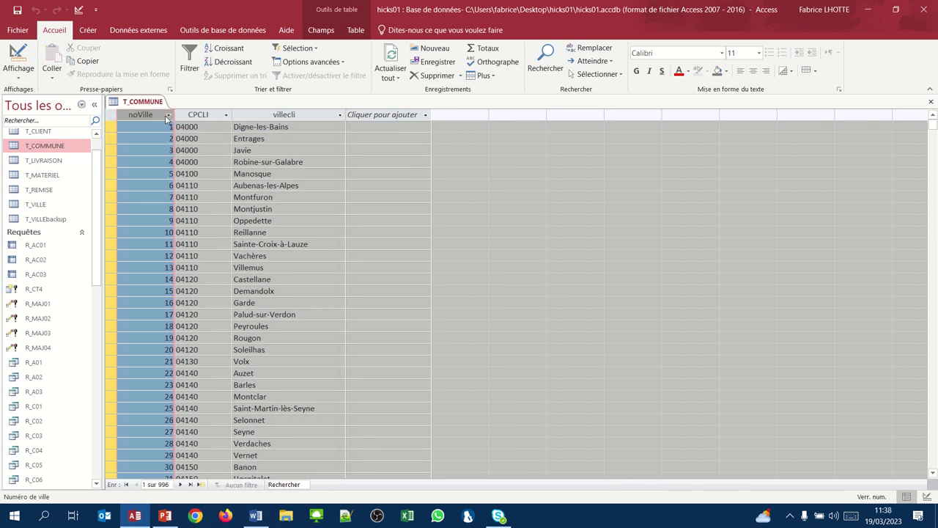
left_click(19, 57)
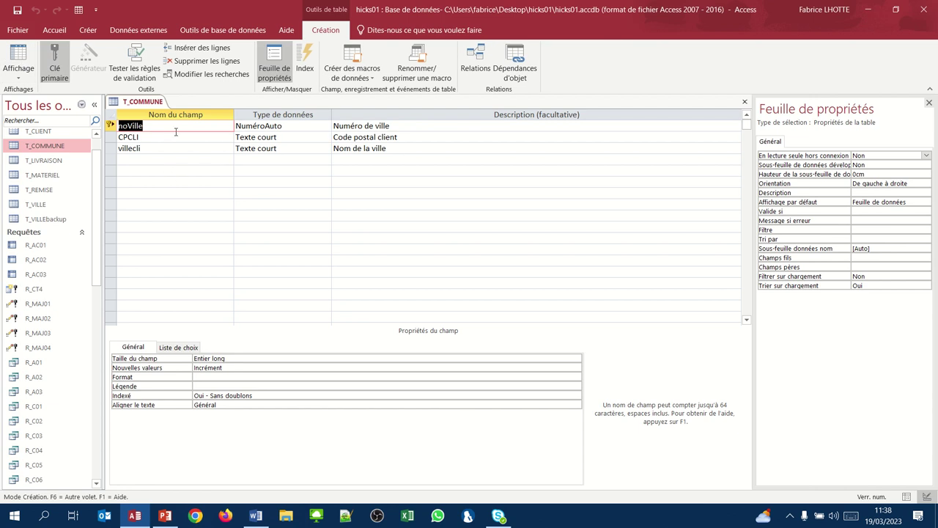
left_click(21, 58)
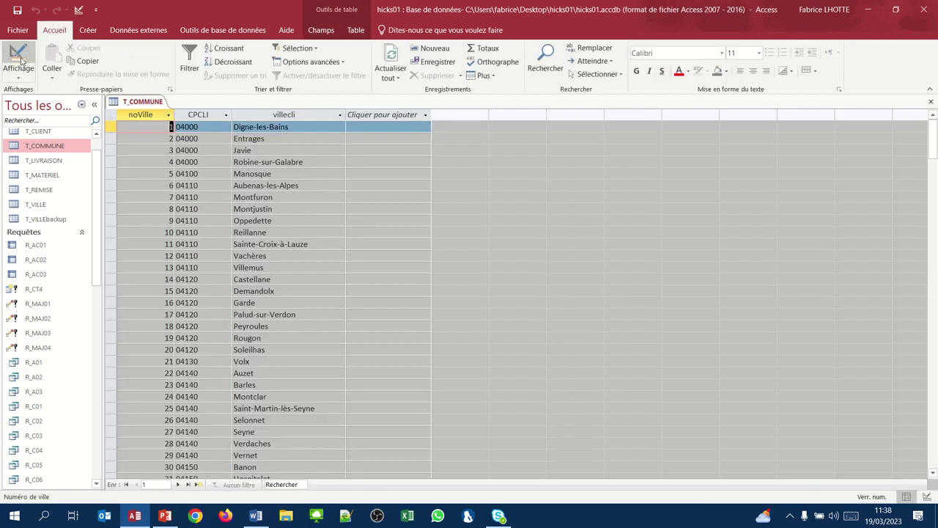